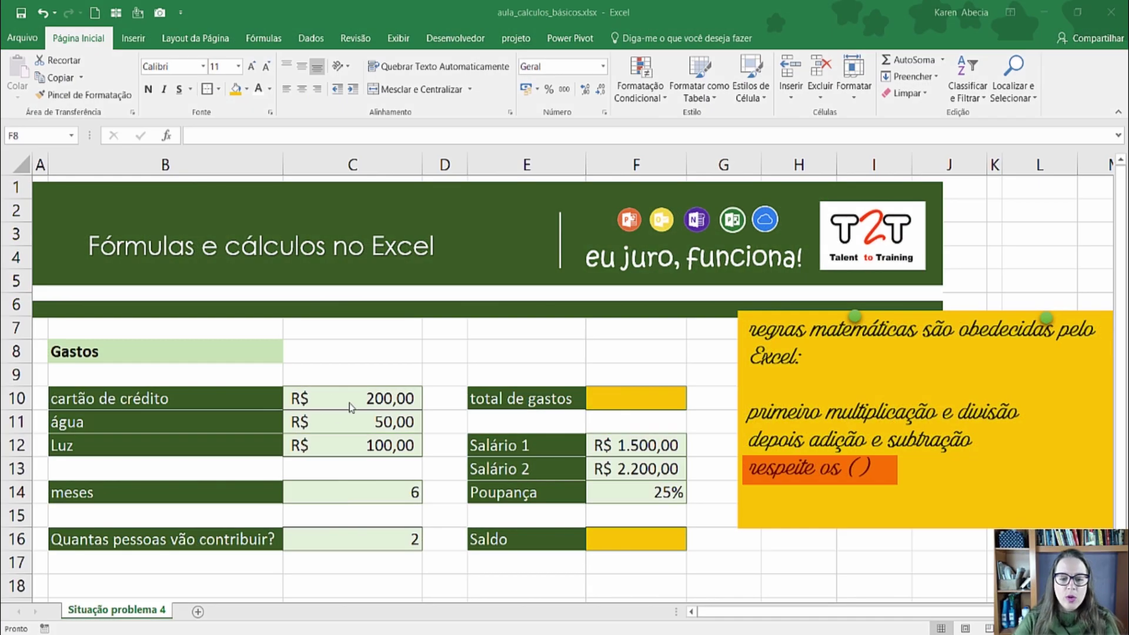
Step: Highlight the math rules in the calculation note: multiplication/division, addition/subtraction and parentheses
left_click(352, 402)
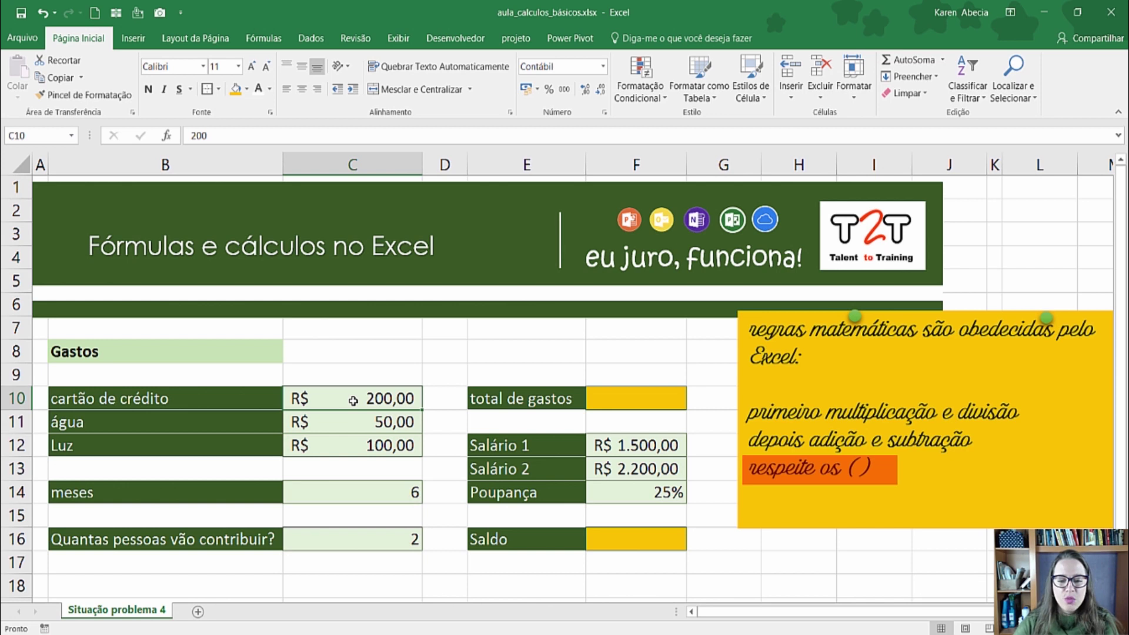
left_click(753, 330)
left_click_drag(753, 331, 916, 337)
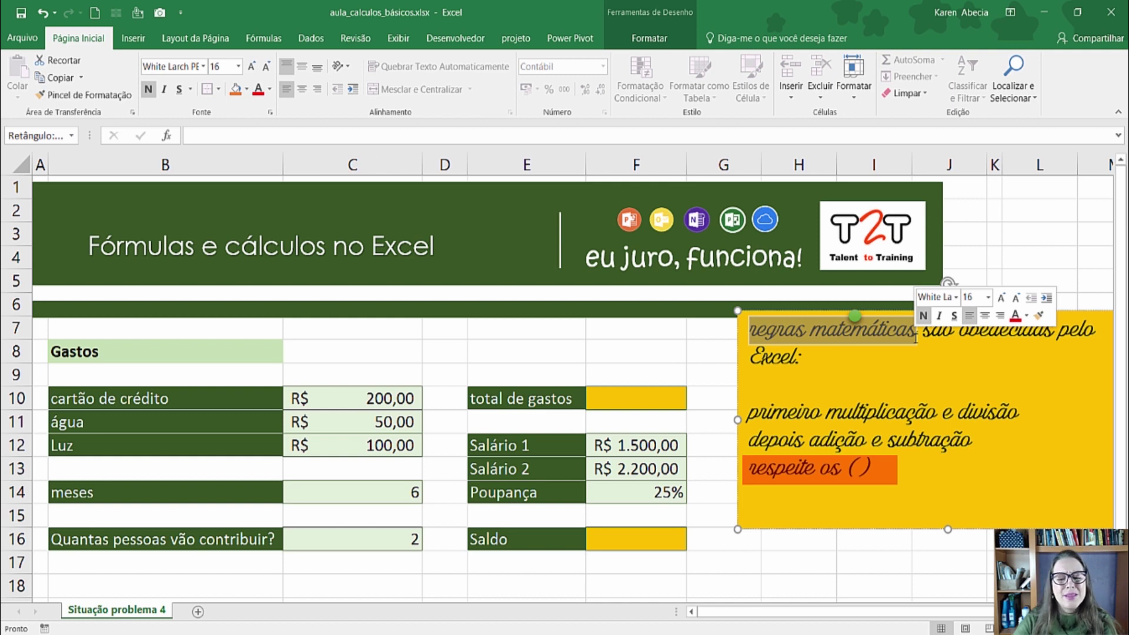
left_click(820, 415)
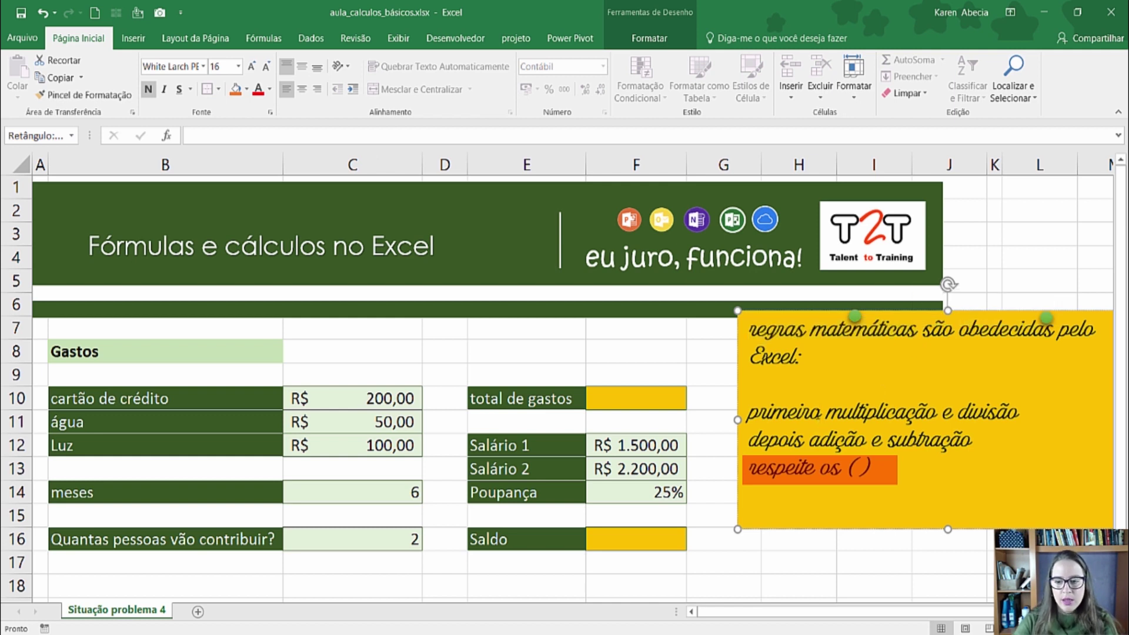
left_click_drag(748, 414, 1023, 420)
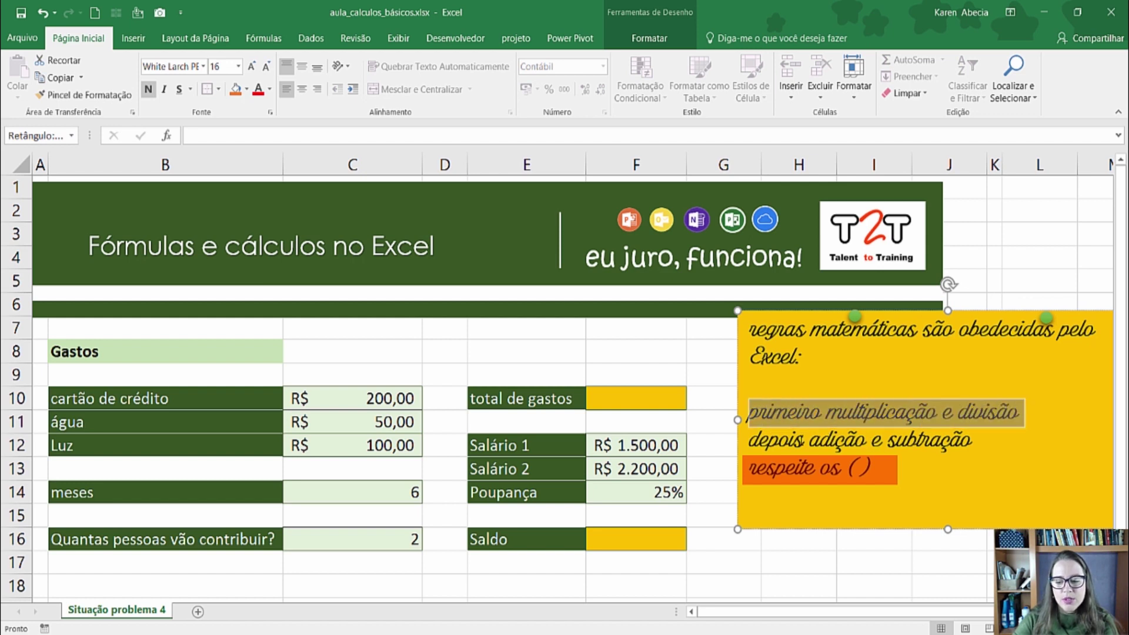
left_click_drag(748, 441, 980, 451)
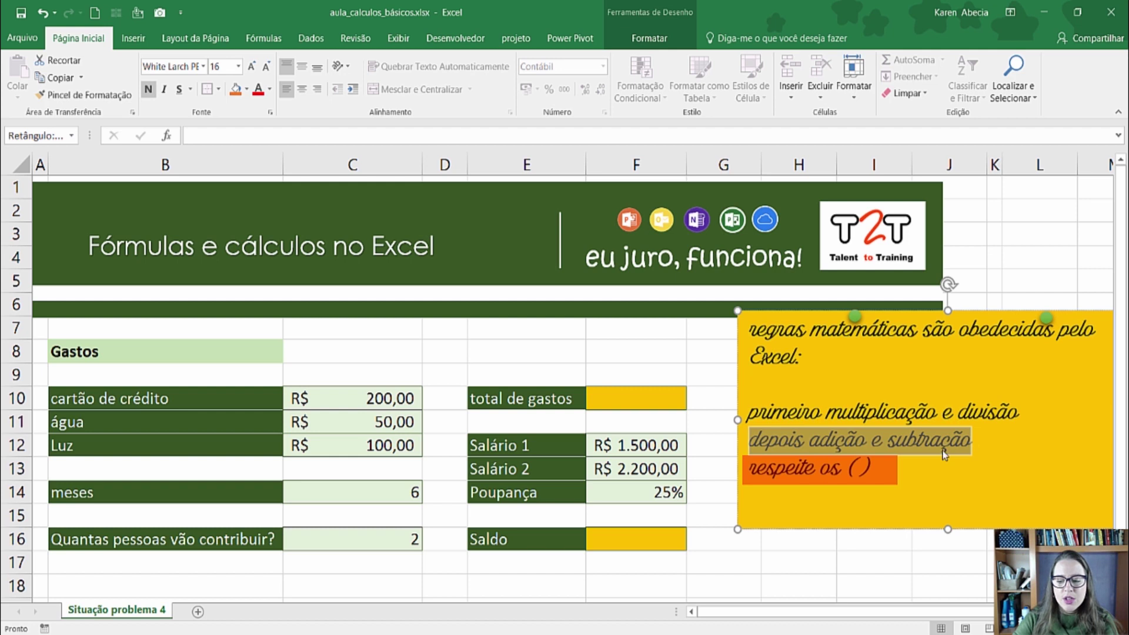
left_click(944, 477)
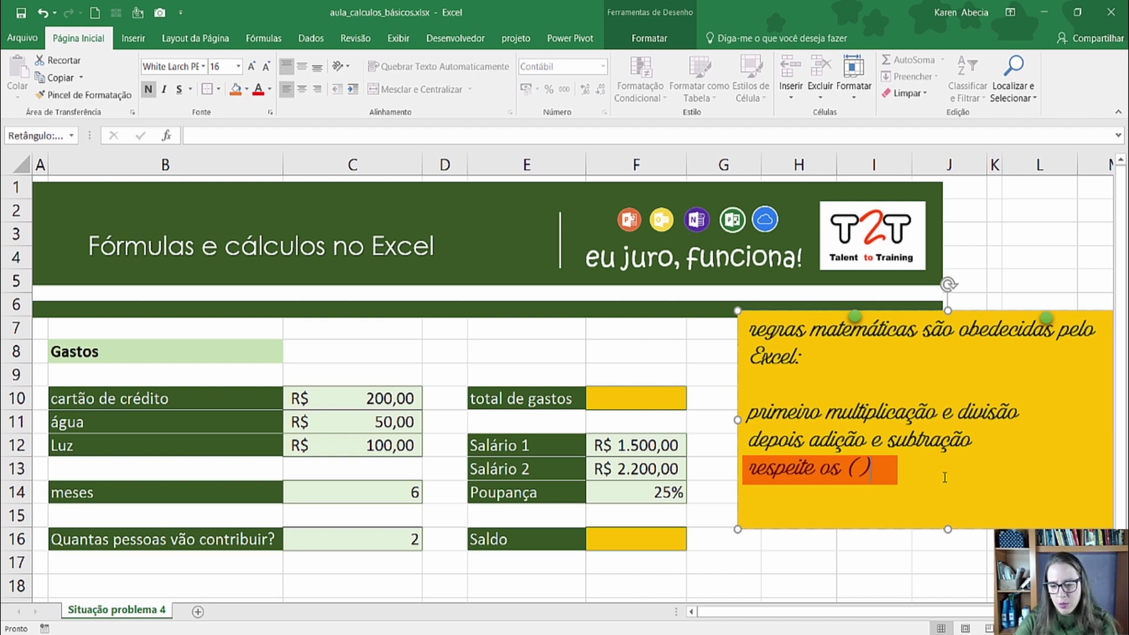
left_click(521, 378)
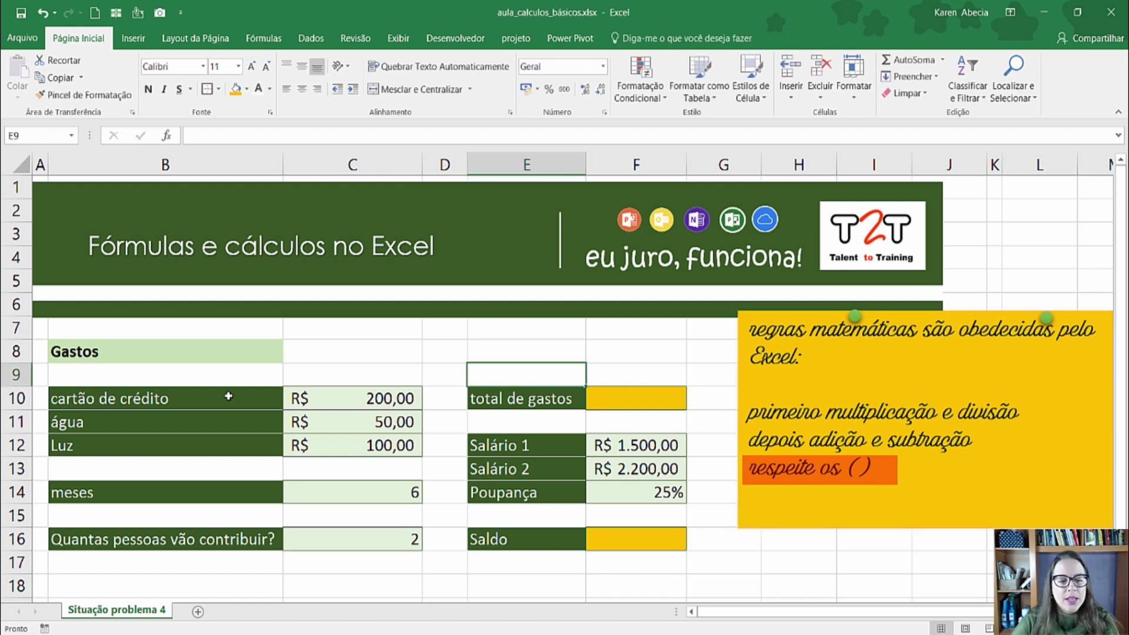
Step: Review the Gastos labels and amounts, selecting C10:C12 to see their sum
left_click(259, 357)
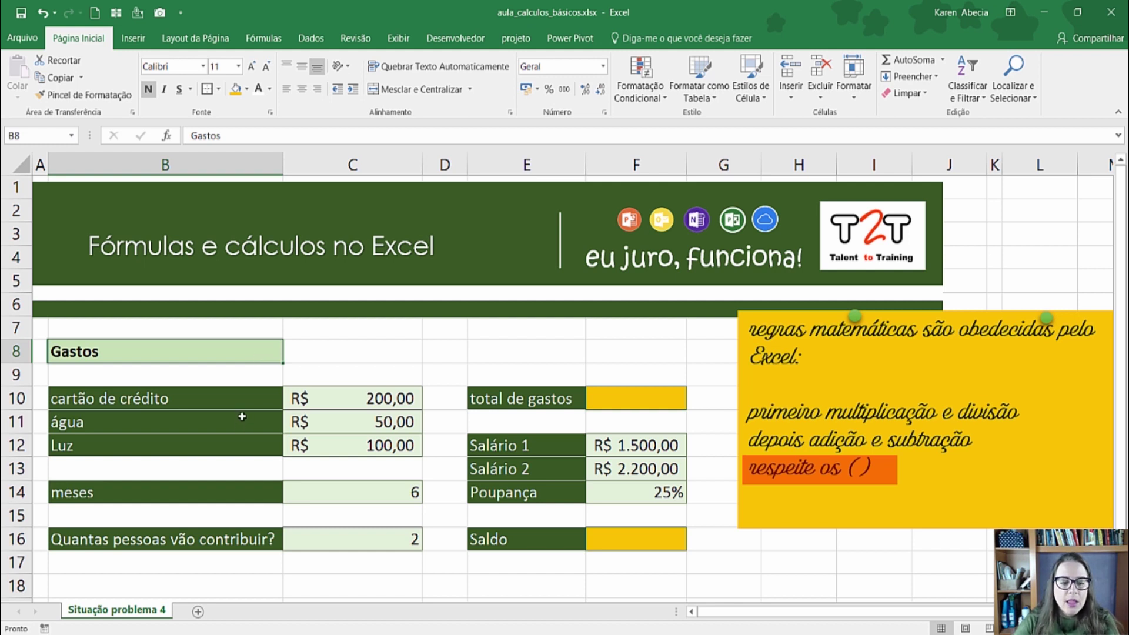
left_click(252, 395)
left_click(337, 395)
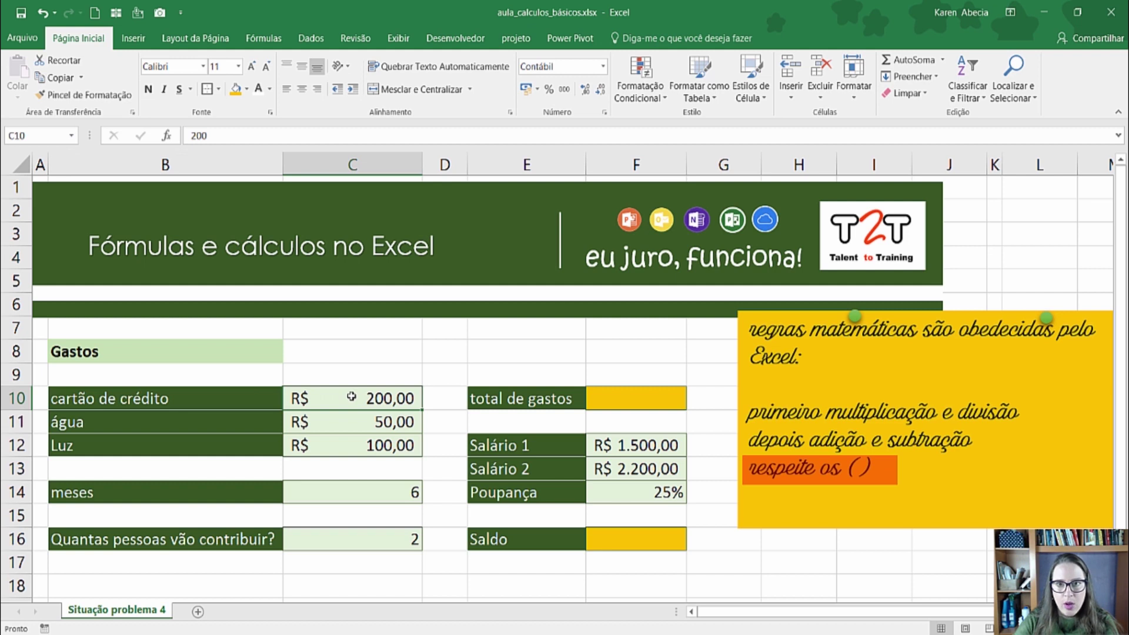
left_click(228, 423)
left_click(316, 421)
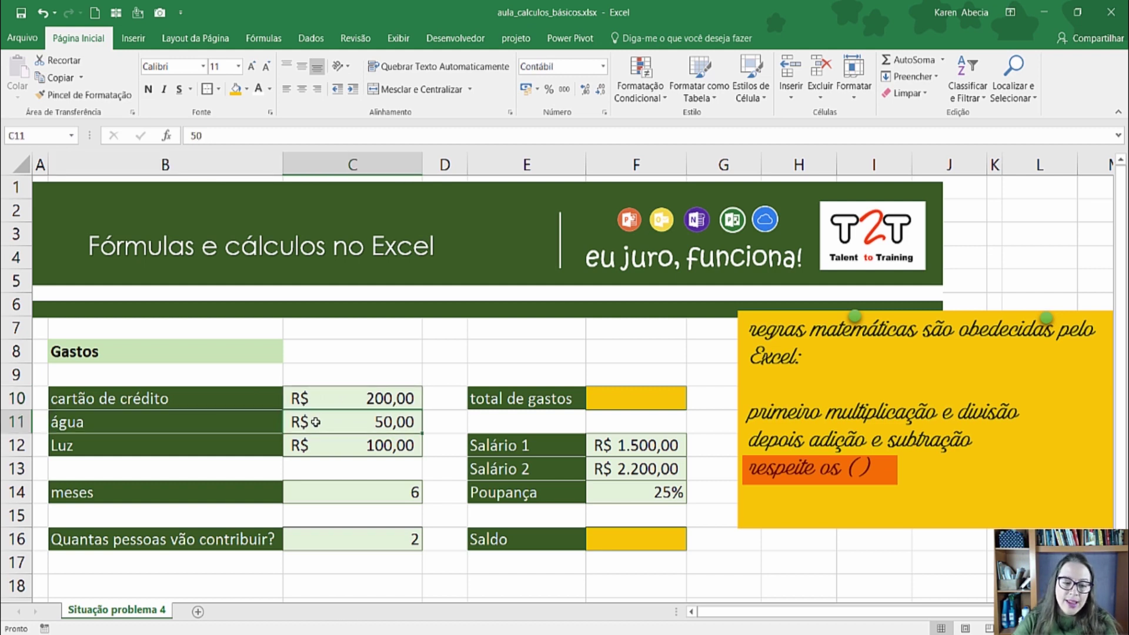
left_click(259, 441)
left_click(331, 441)
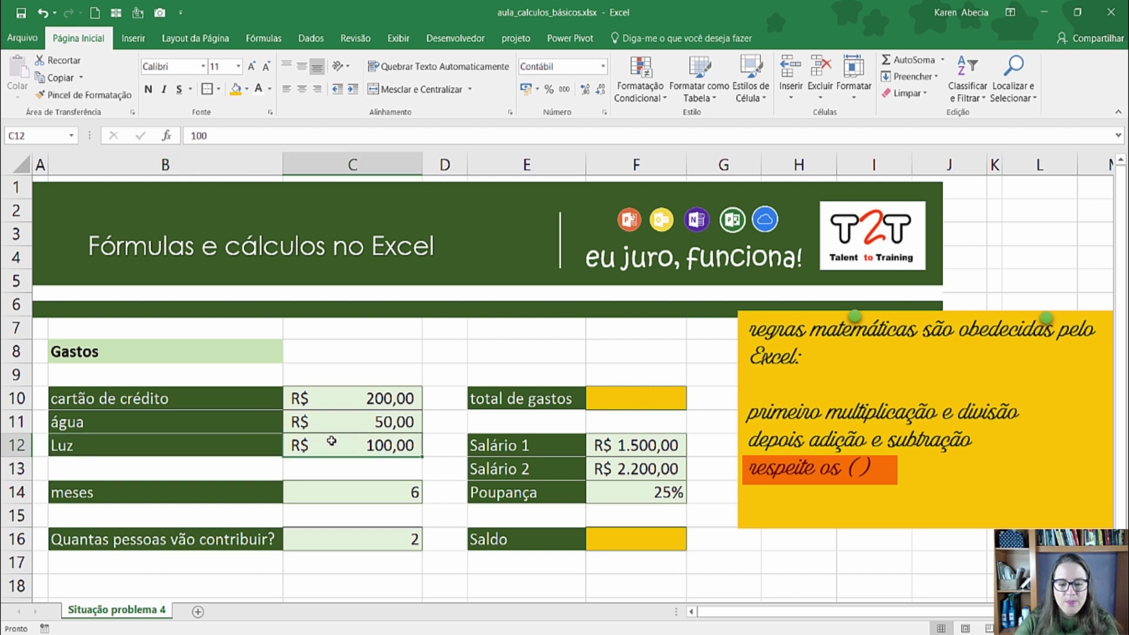
mouse_move(333, 395)
left_mouse_down()
mouse_move(328, 445)
mouse_move(346, 445)
left_mouse_up()
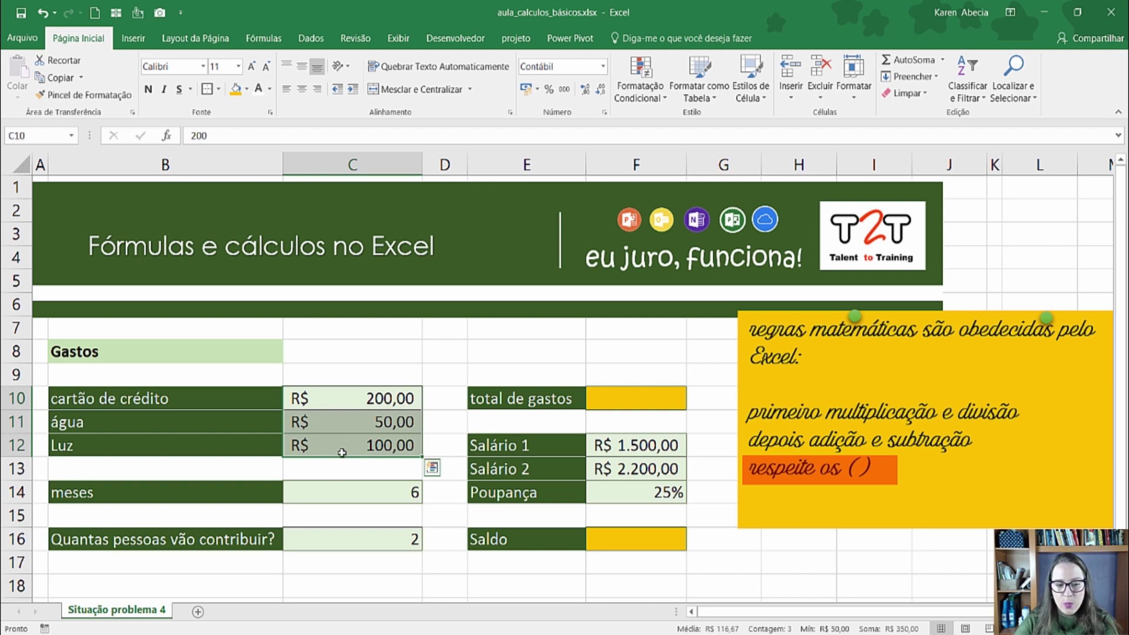
Step: Review the months value in C14, the contributor count in C16 and the total cell F10
left_click(344, 494)
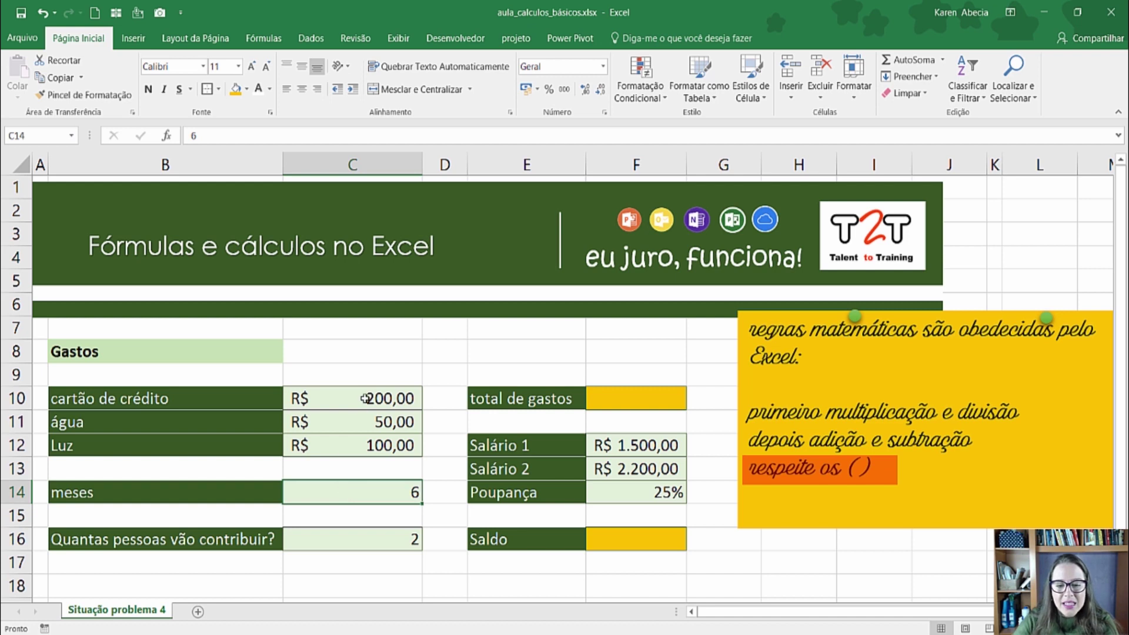
left_click_drag(365, 393, 360, 495)
left_click(361, 495)
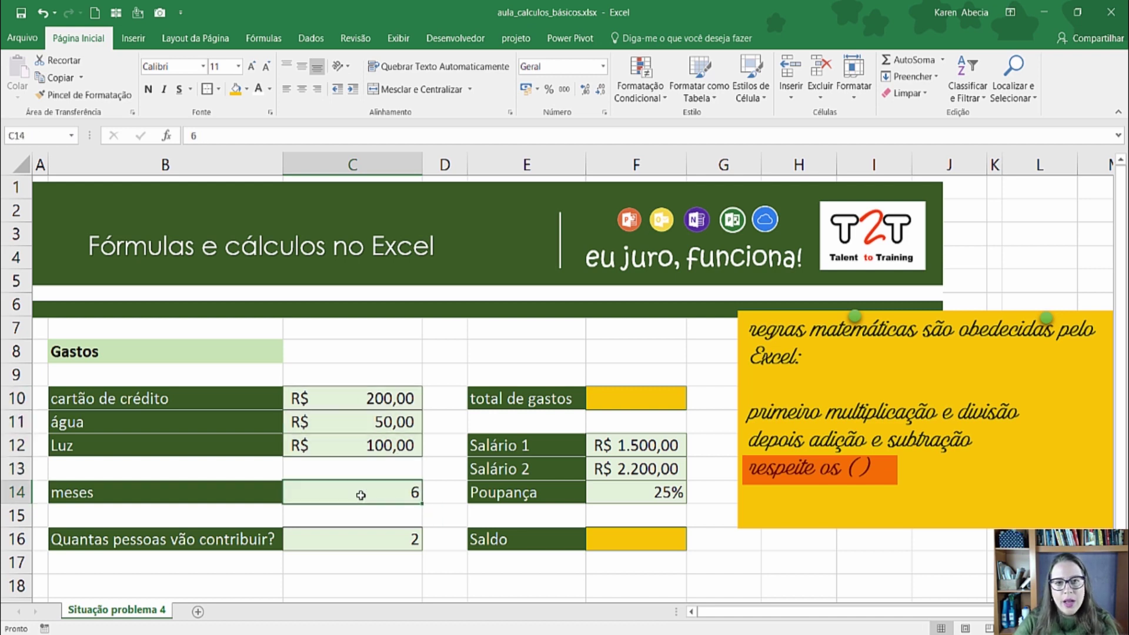
left_click(333, 539)
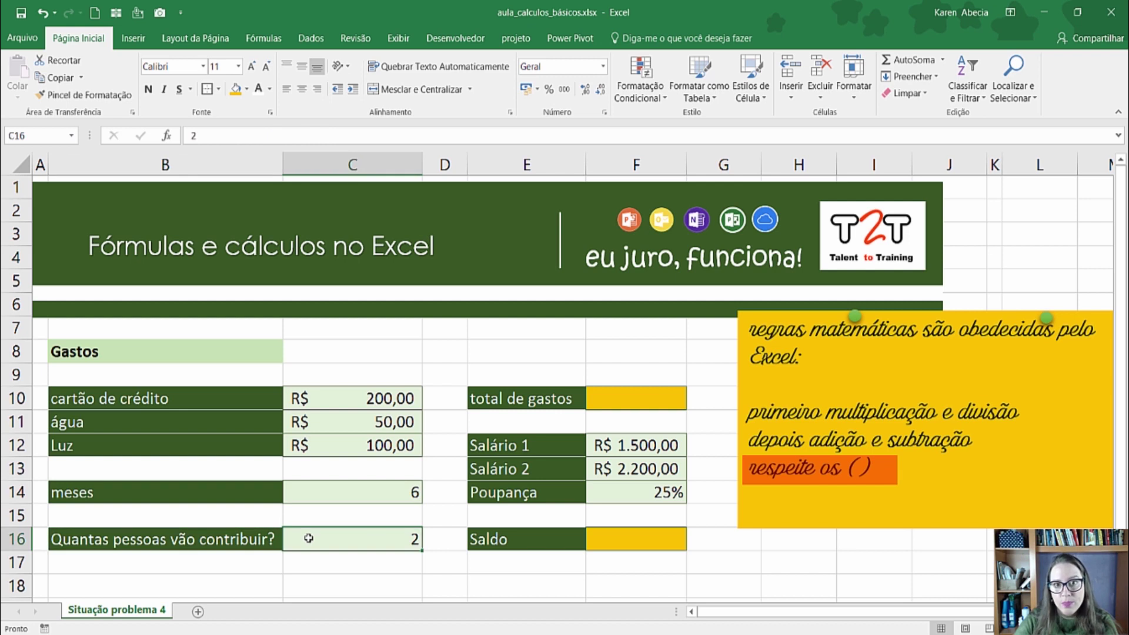
left_click(599, 395)
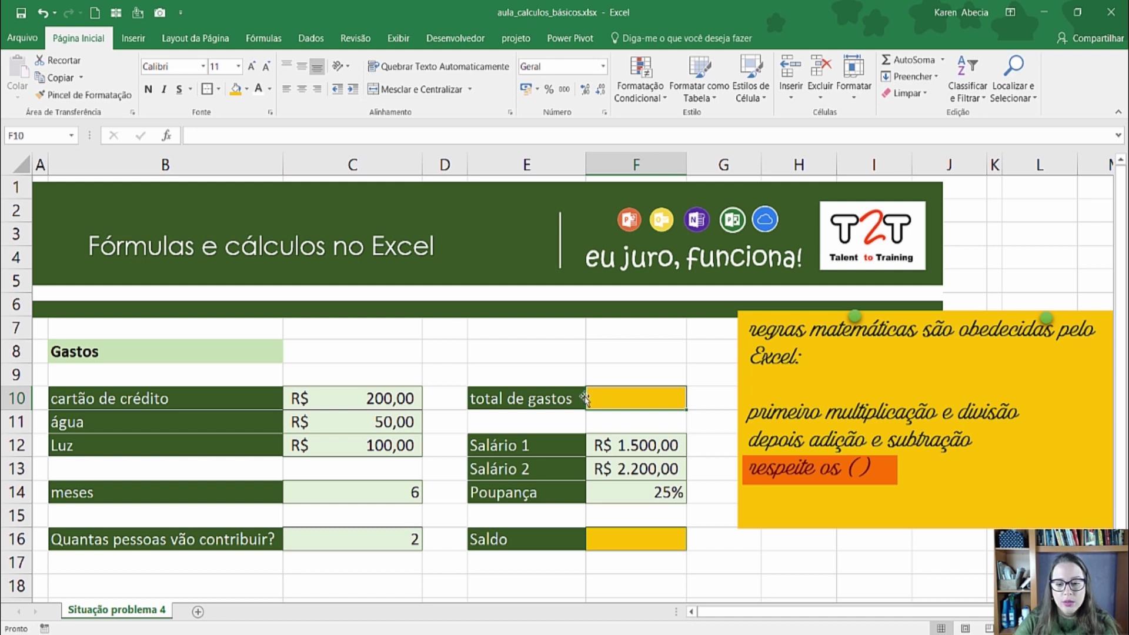
Step: Relabel E10 as 'total de gastos por pessoa' and widen column E to fit it
double_click(578, 398)
type("po")
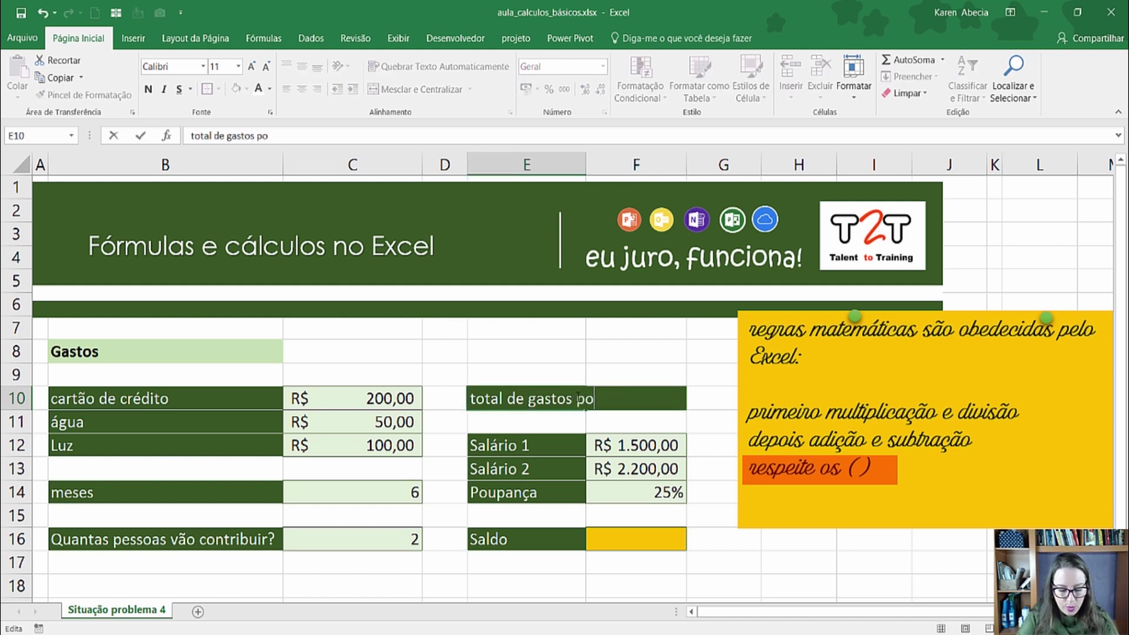
type("r pessoa")
key("Return")
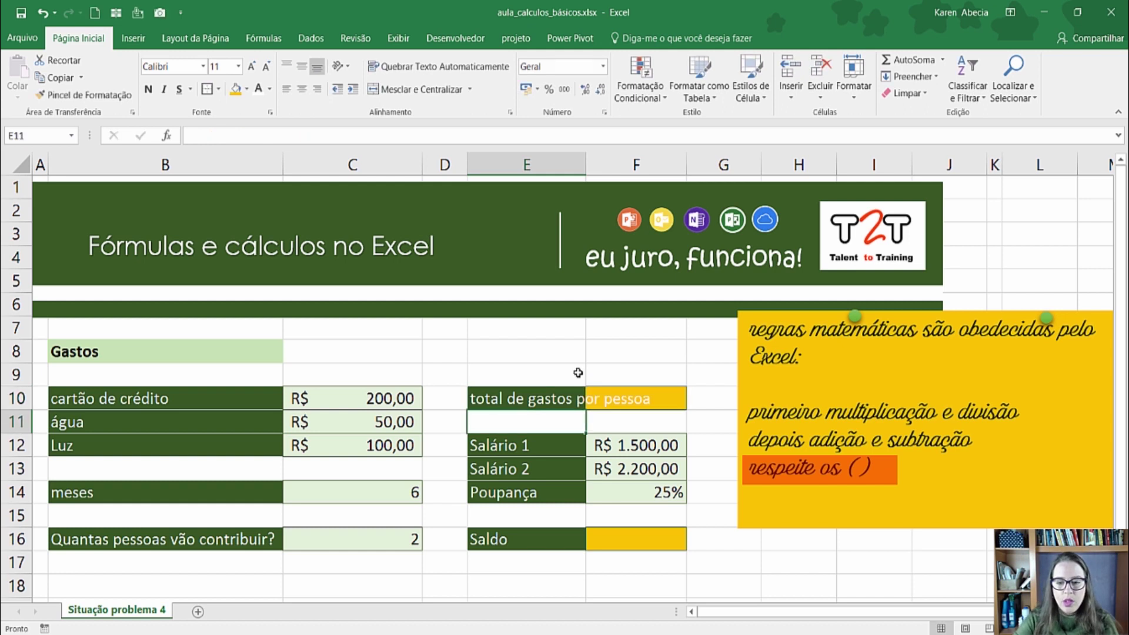
left_click_drag(585, 160, 658, 160)
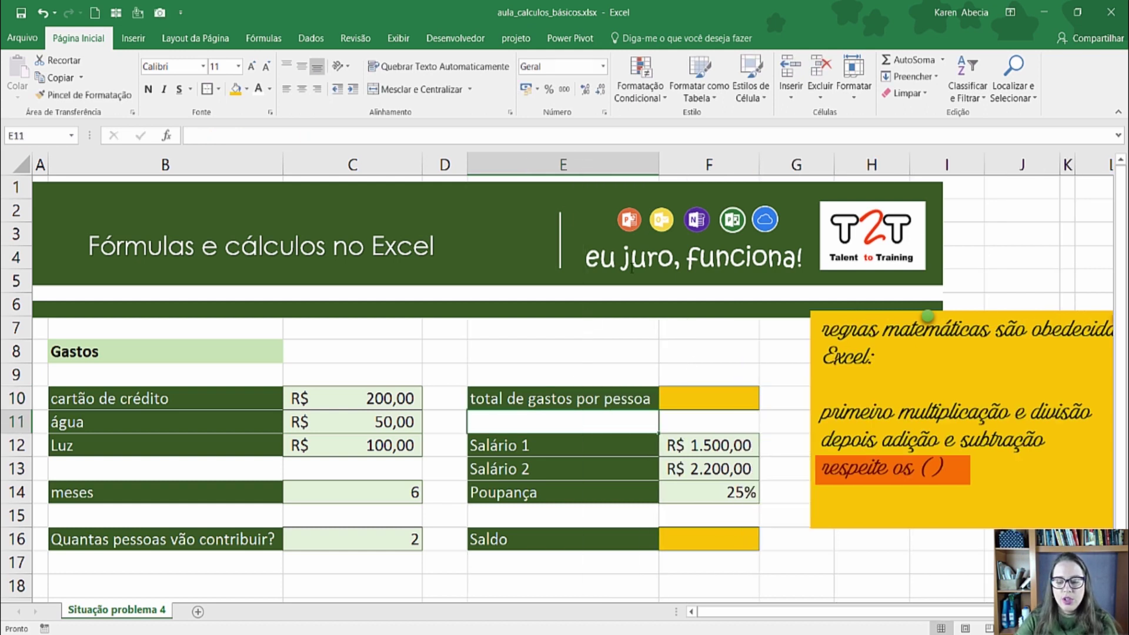
Step: Review the Salário 1, Salário 2 and Poupança cells, checking the F12:F13 sum
left_click(592, 447)
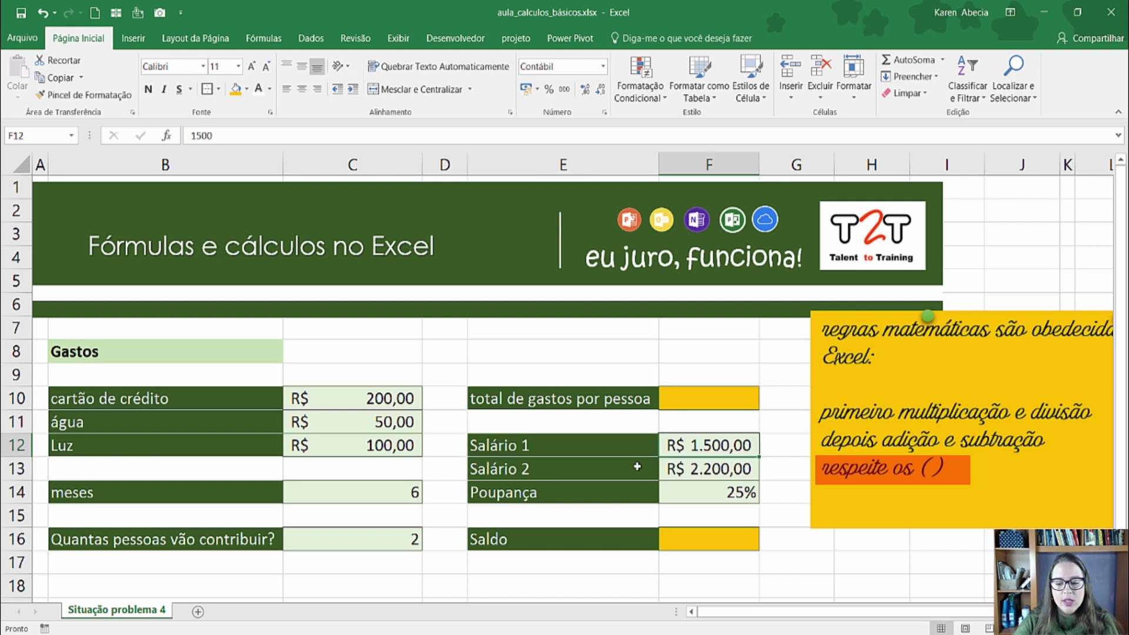
key("Down")
left_click(696, 469)
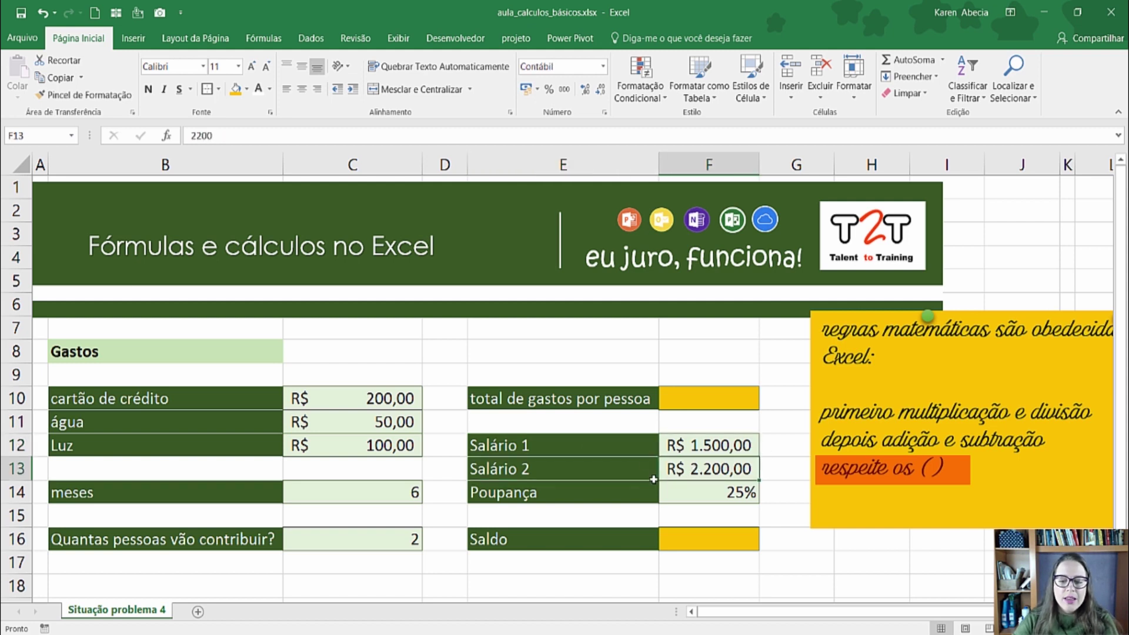
left_click_drag(649, 447, 678, 465)
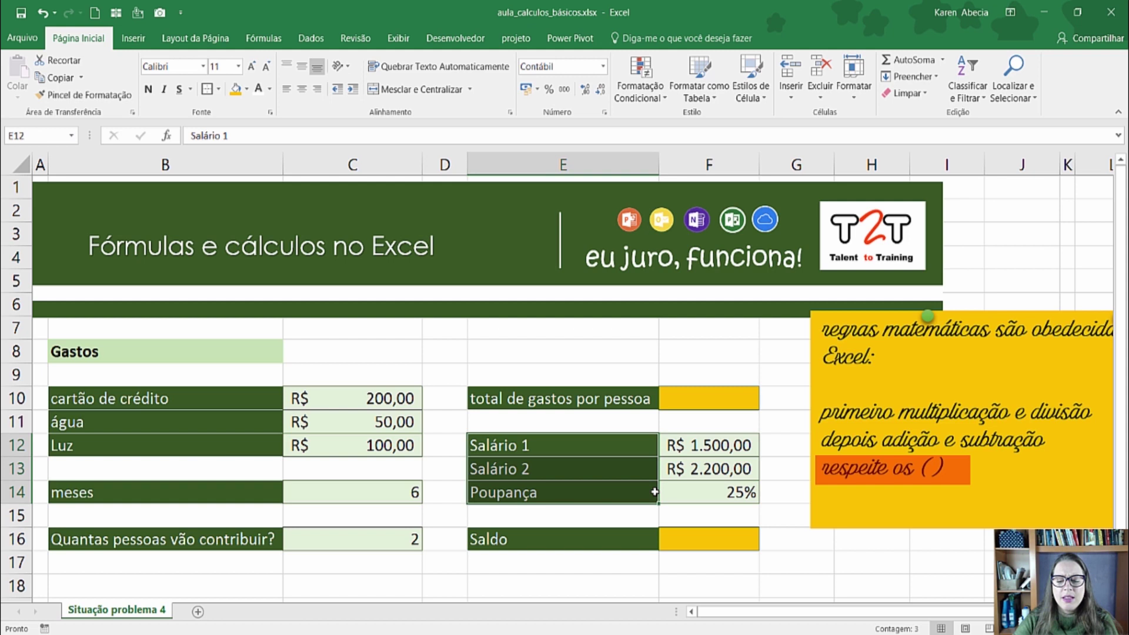
left_click(670, 493)
mouse_move(675, 450)
left_mouse_down()
mouse_move(677, 471)
mouse_move(691, 469)
left_mouse_up()
left_click(672, 493)
left_click(691, 448)
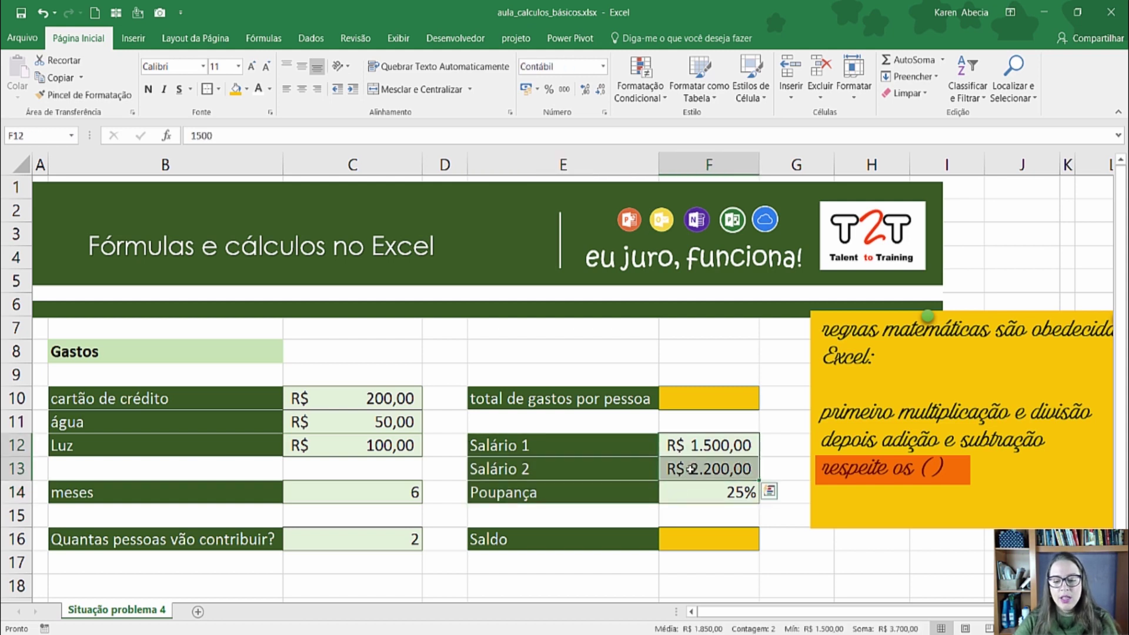
left_click(682, 535)
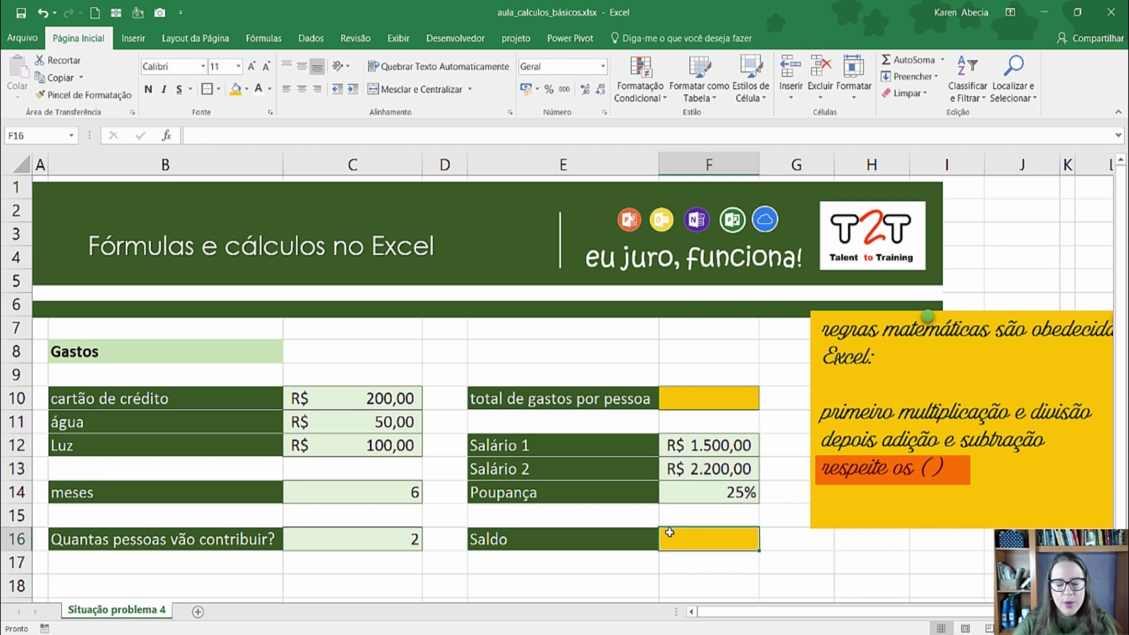
Step: Start a formula with = in the per-person total cell F10
left_click(736, 402)
left_click(716, 539)
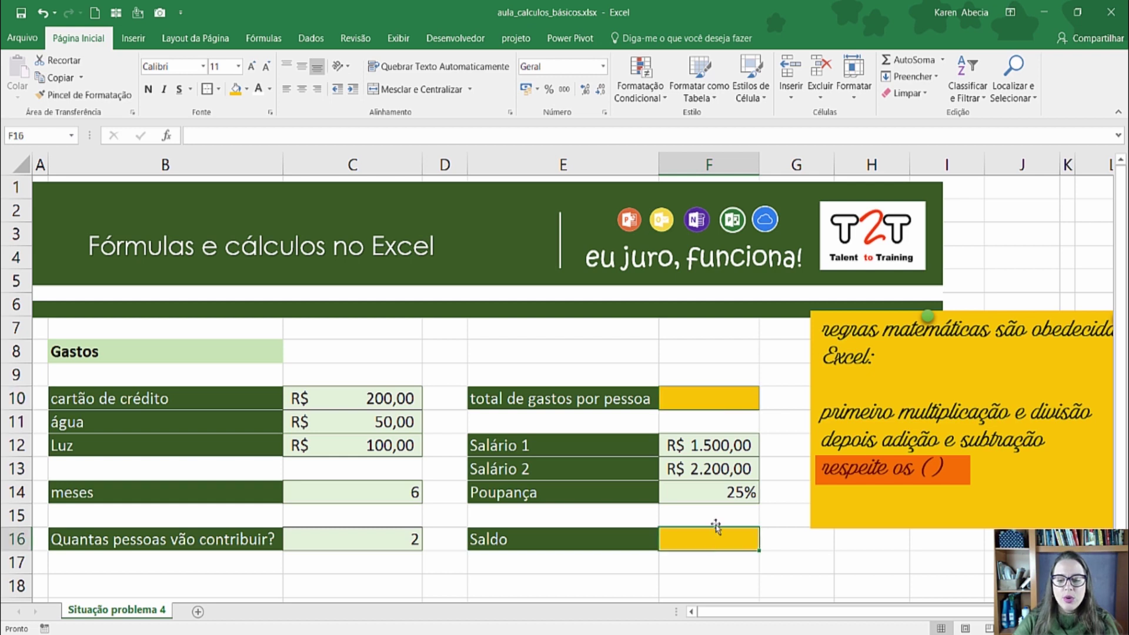
left_click(740, 402)
left_click(613, 399)
left_click(674, 398)
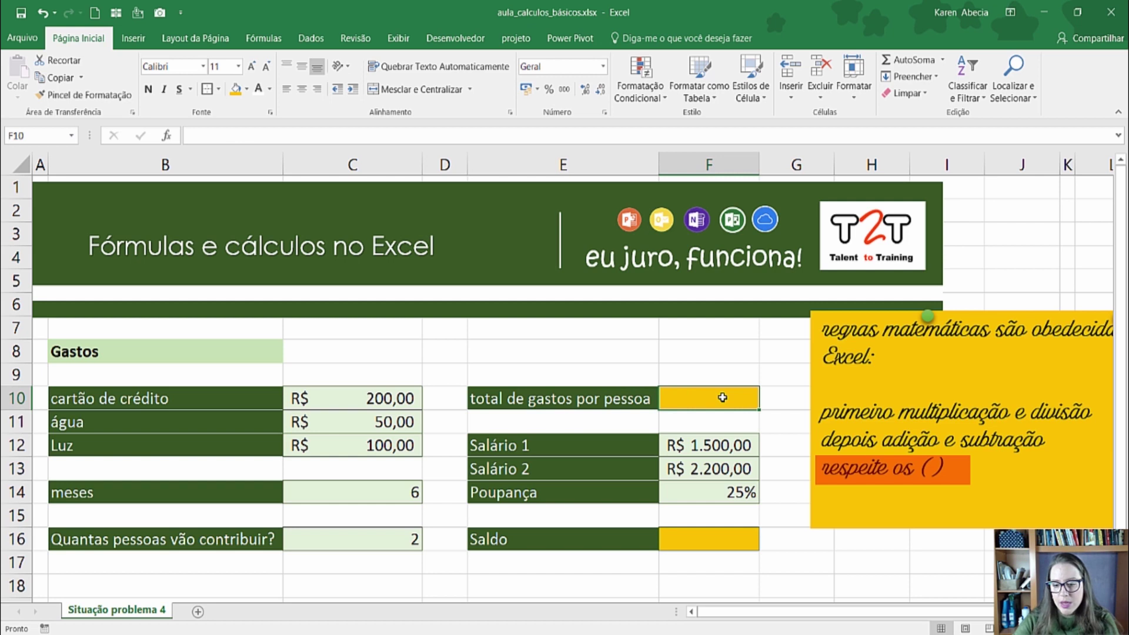
type("=")
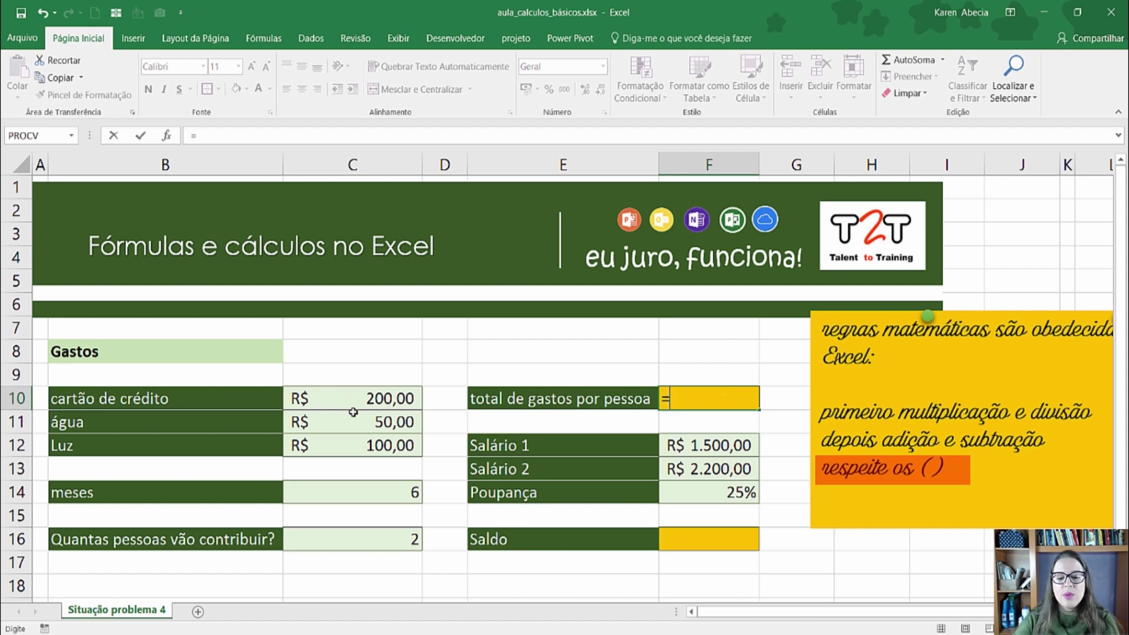
Step: Build =C10+C11+C12*C14/2 in F10 by clicking the cells, and commit it
left_click(724, 393)
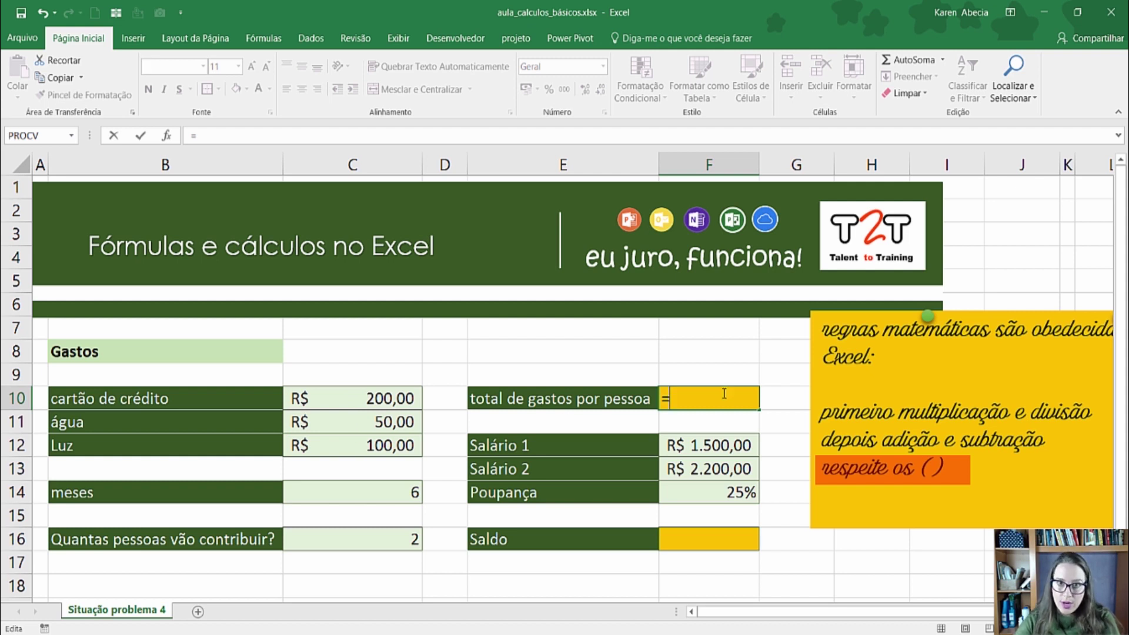
left_click(346, 393)
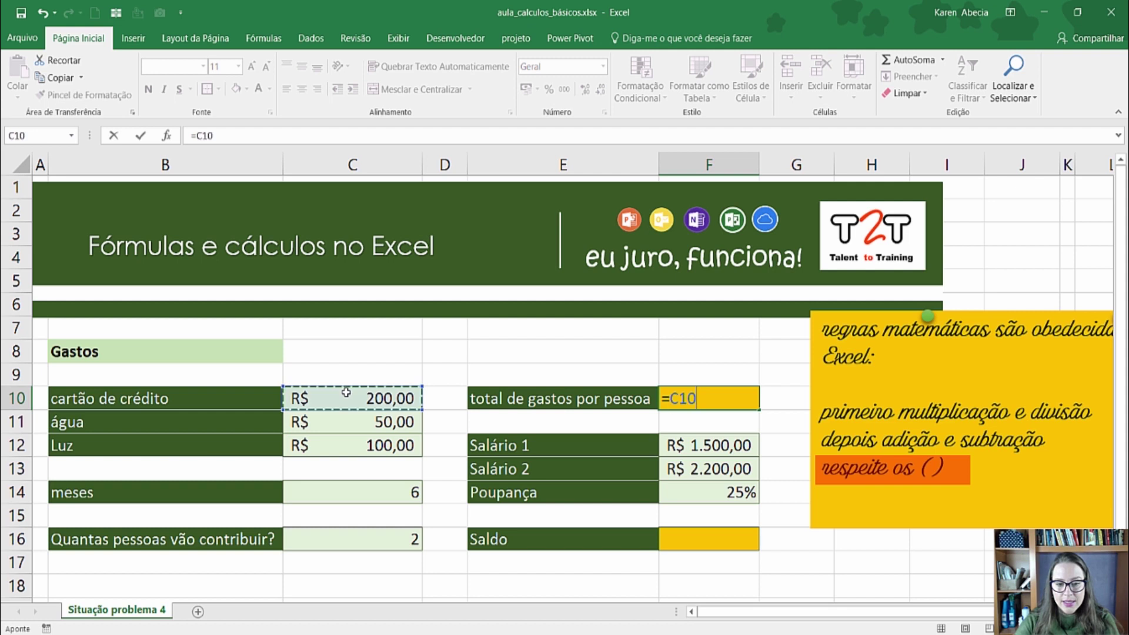
type("+")
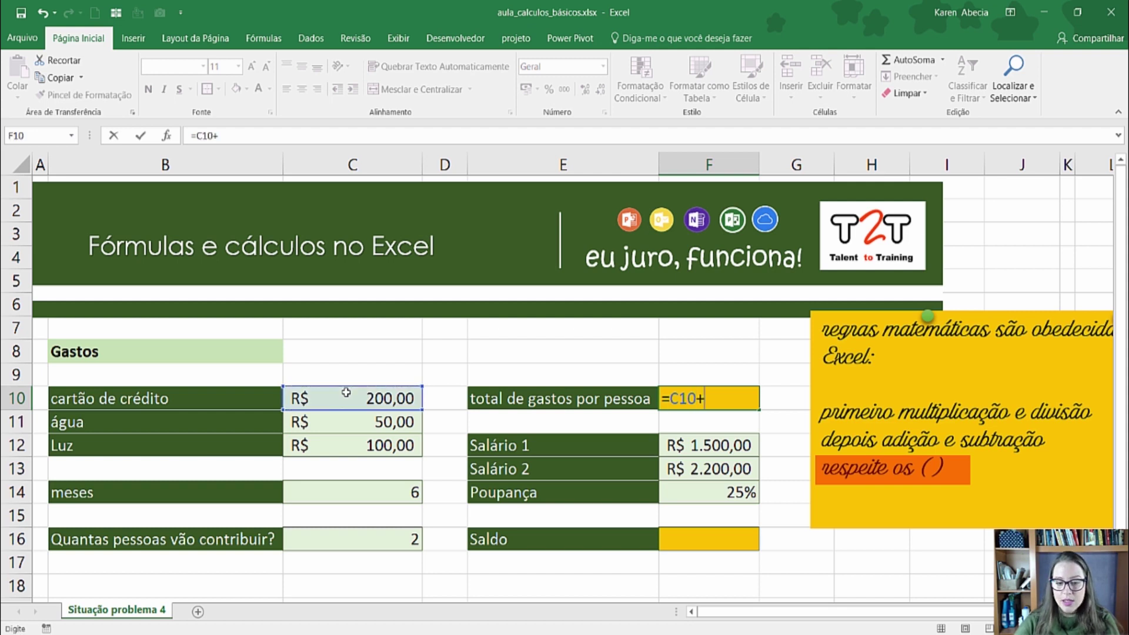
left_click(352, 416)
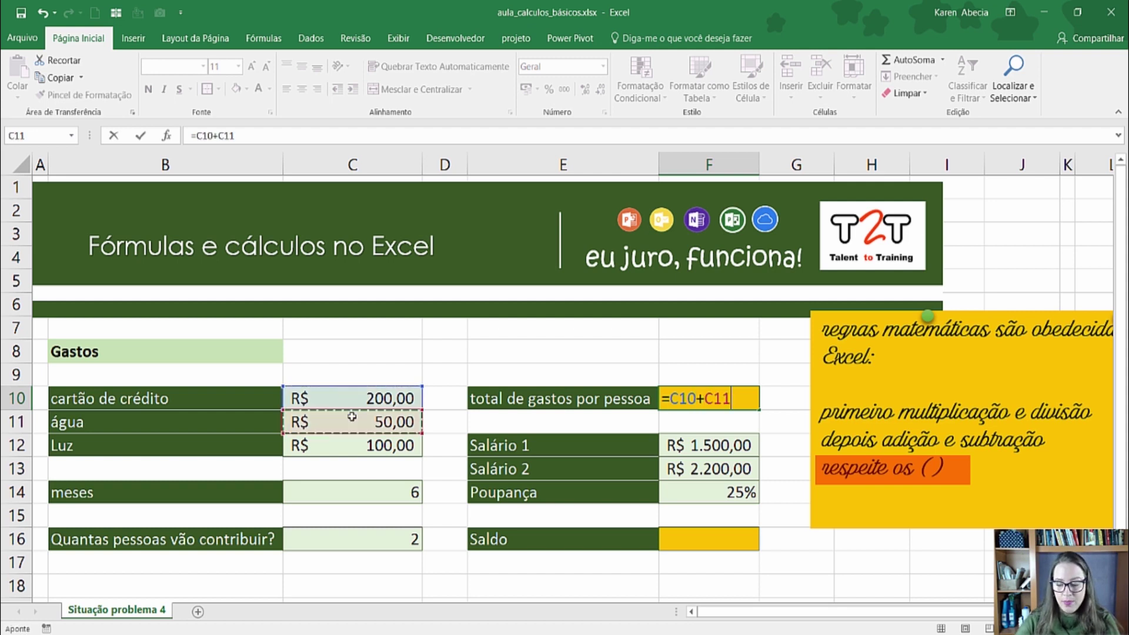
type("+")
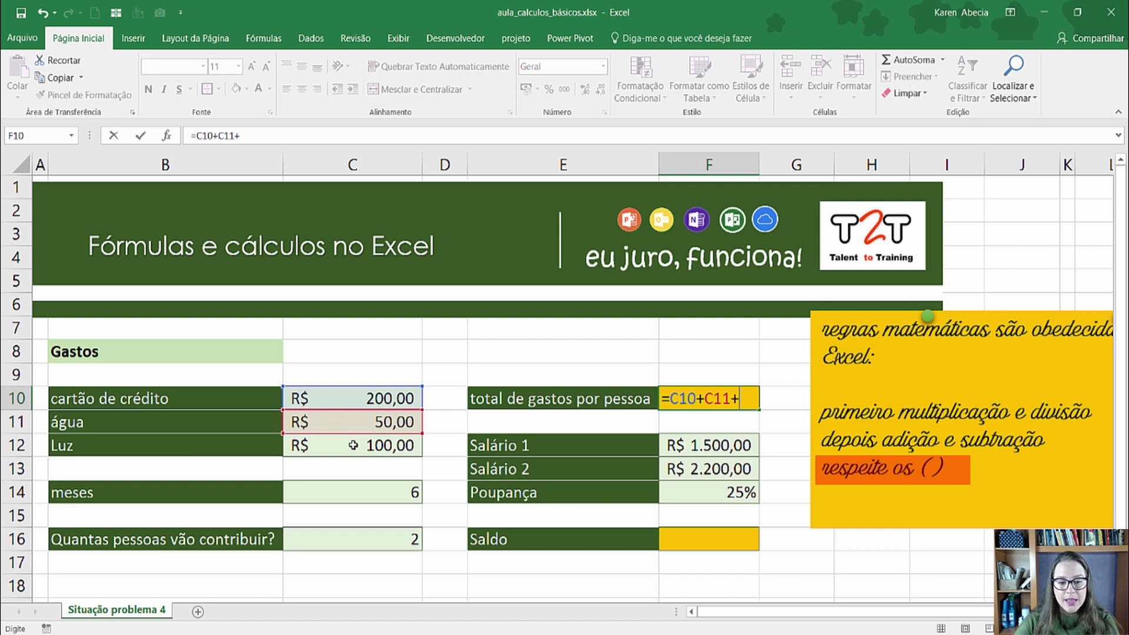
left_click(356, 446)
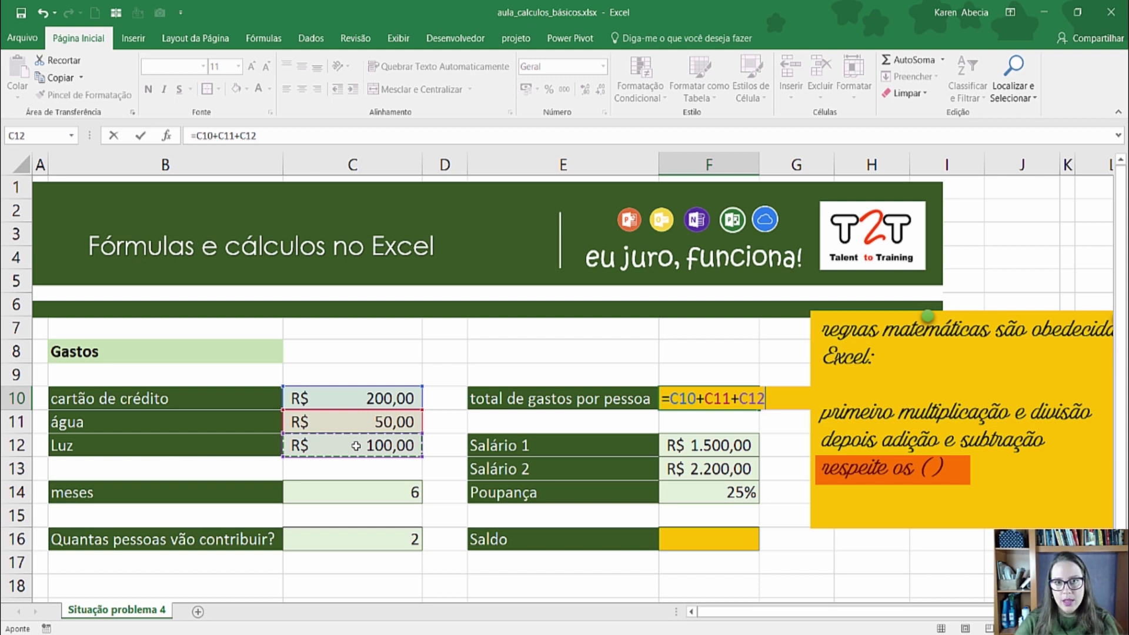
key("F2")
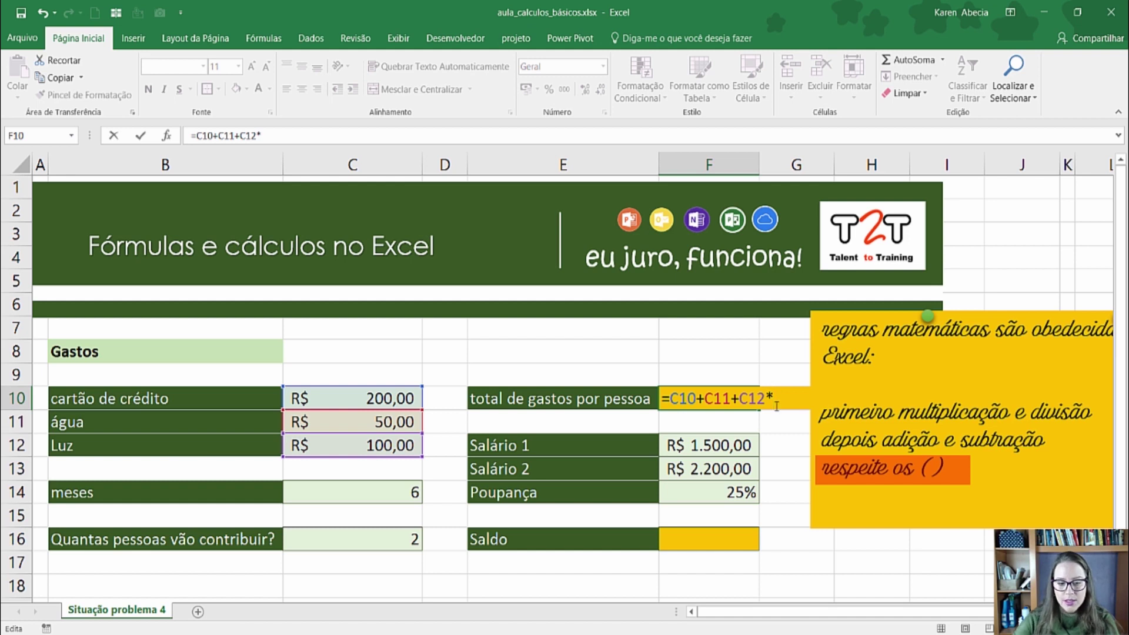
left_click(349, 491)
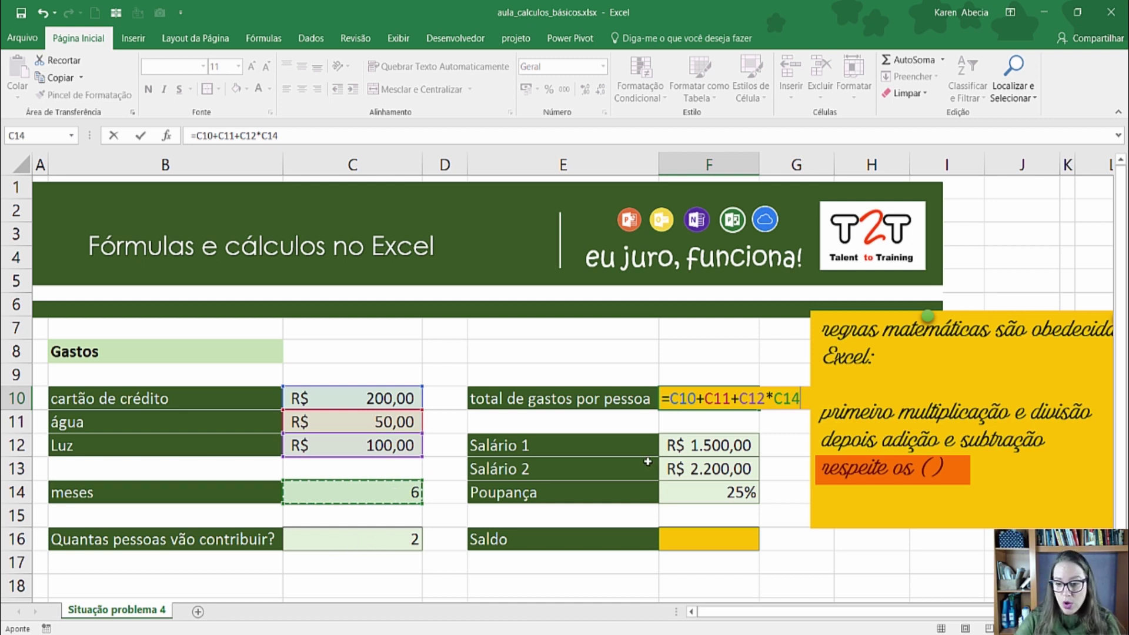
type("/2")
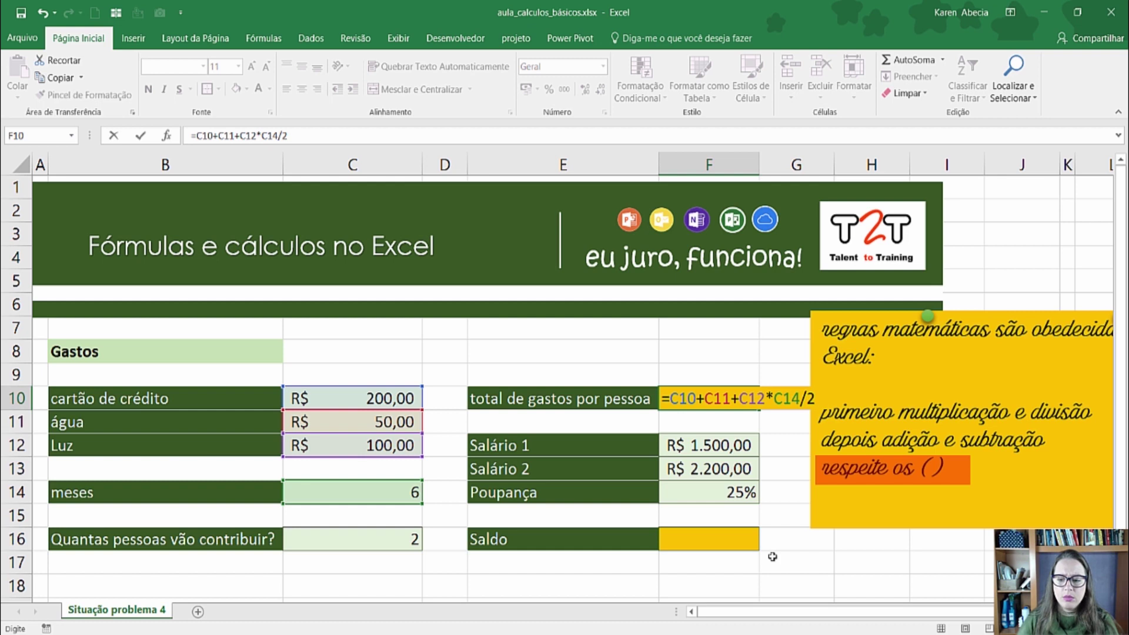
key("ctrl+Return")
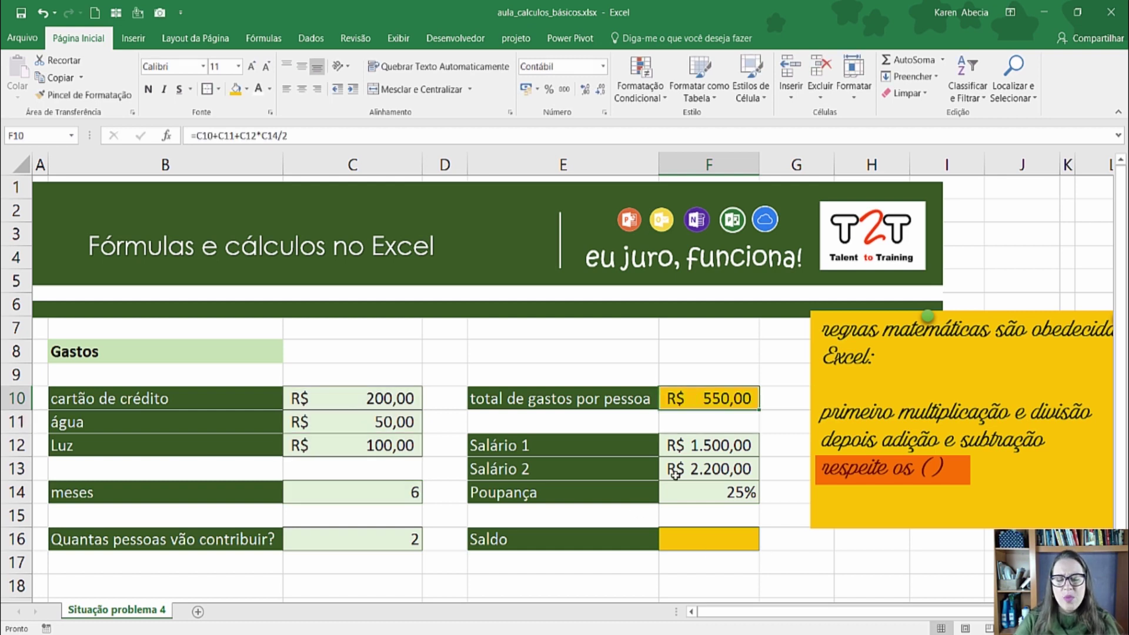
Step: Point out that C12*C14 is calculated before C10+C11, leaving F10 at R$ 550,00
double_click(693, 395)
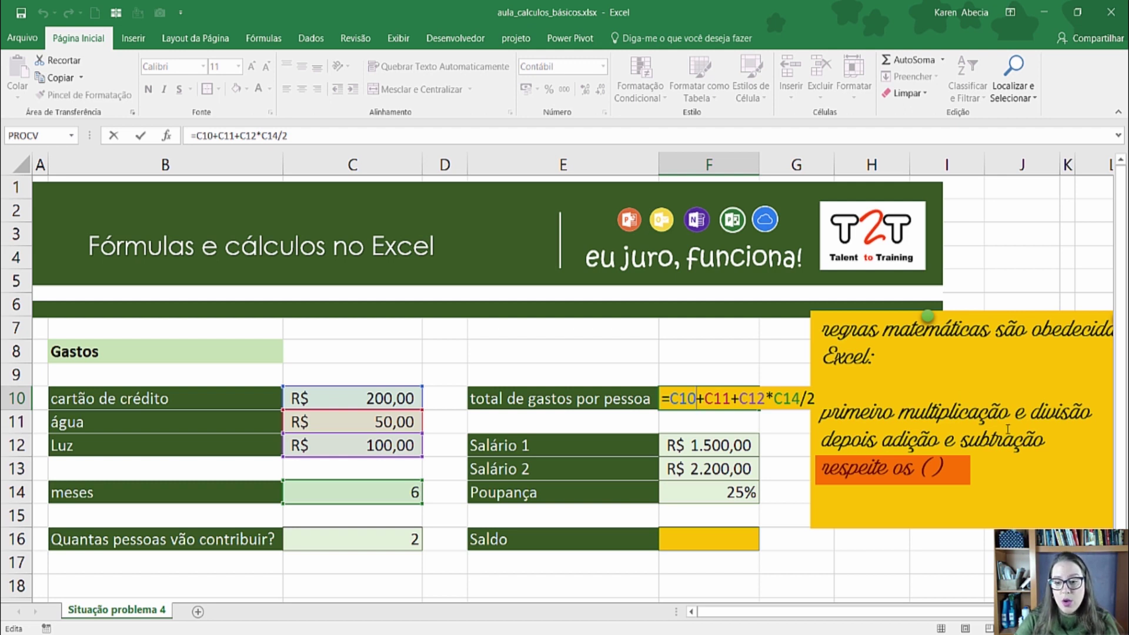
left_click_drag(738, 397, 800, 399)
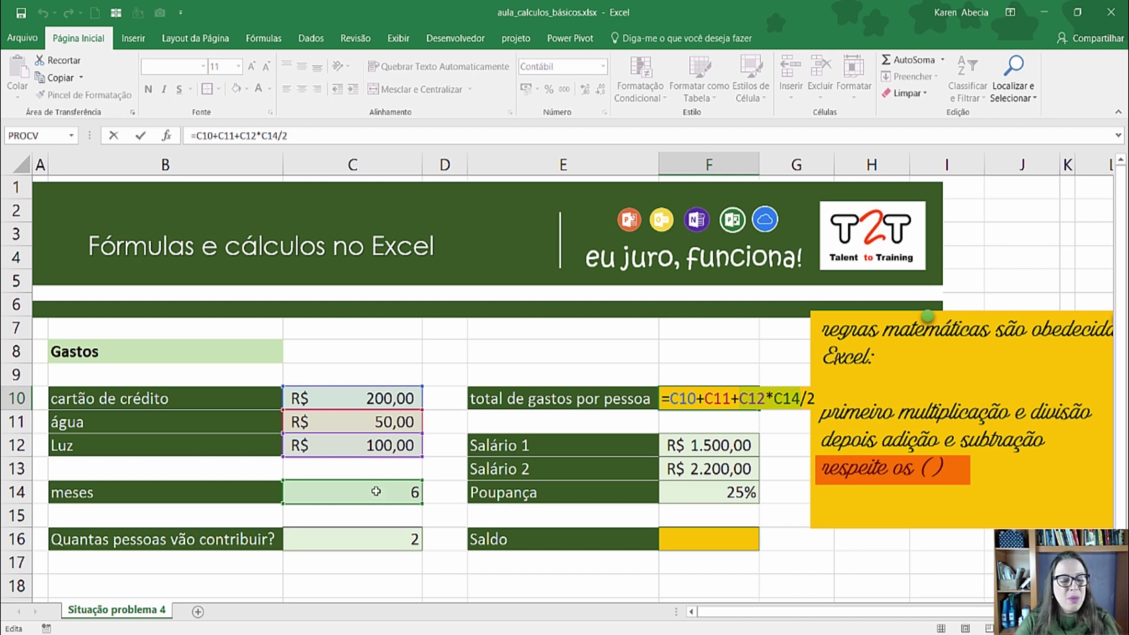
left_click(745, 409)
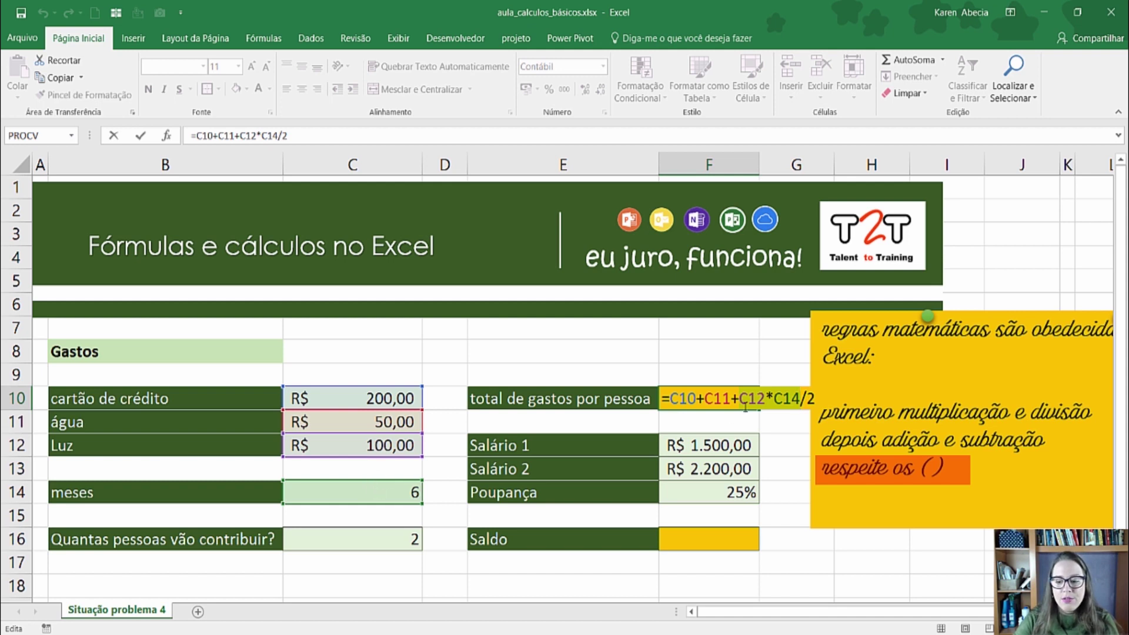
left_click_drag(743, 400, 816, 401)
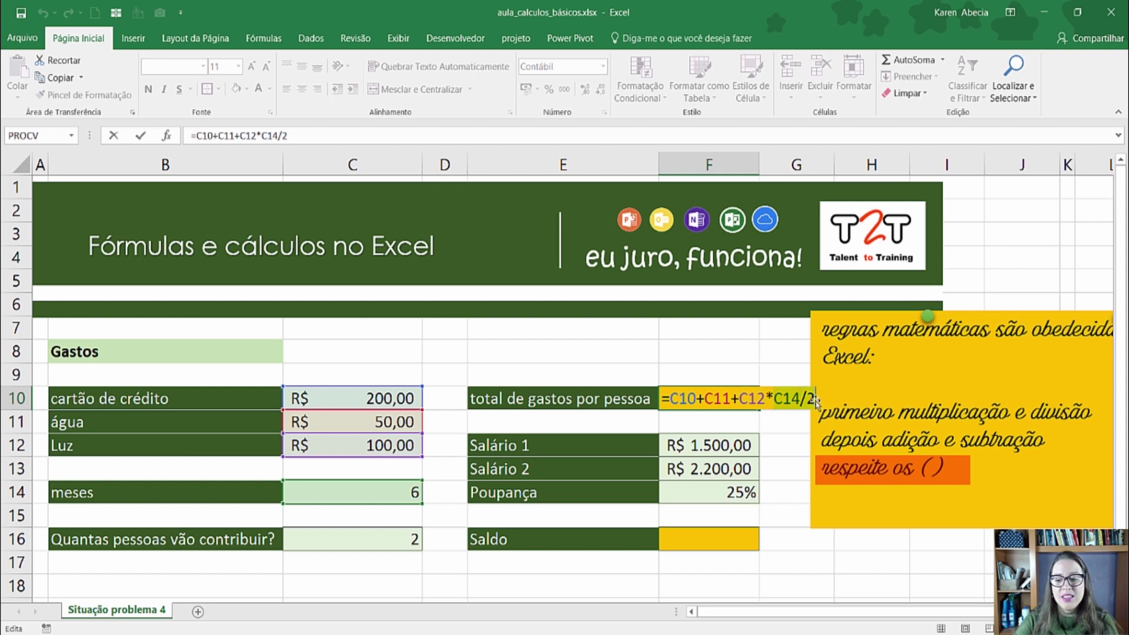
left_click_drag(670, 398, 731, 404)
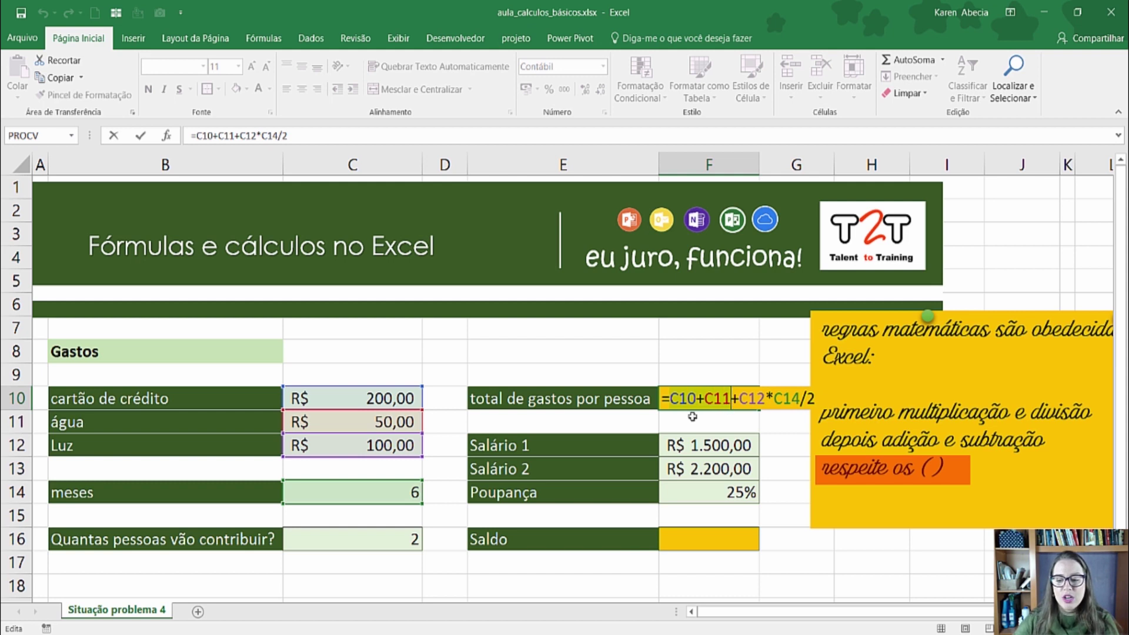
key("Return")
Step: Nudge the orange highlight in the math rules note down and back behind 'respeite os ( )'
left_click(937, 492)
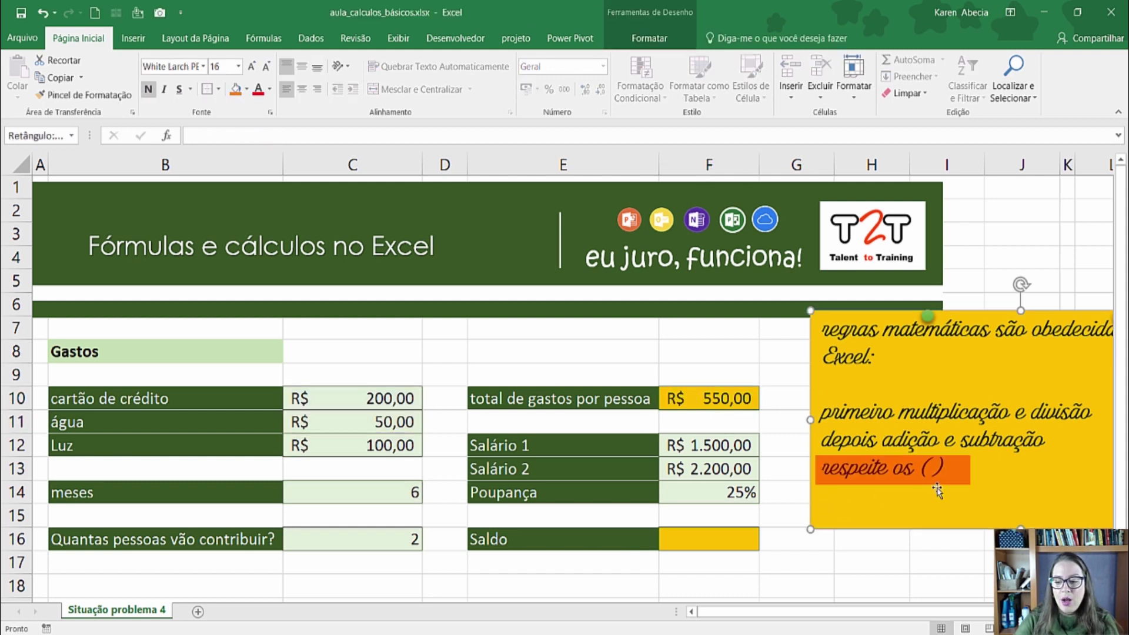
left_click_drag(936, 479, 936, 506)
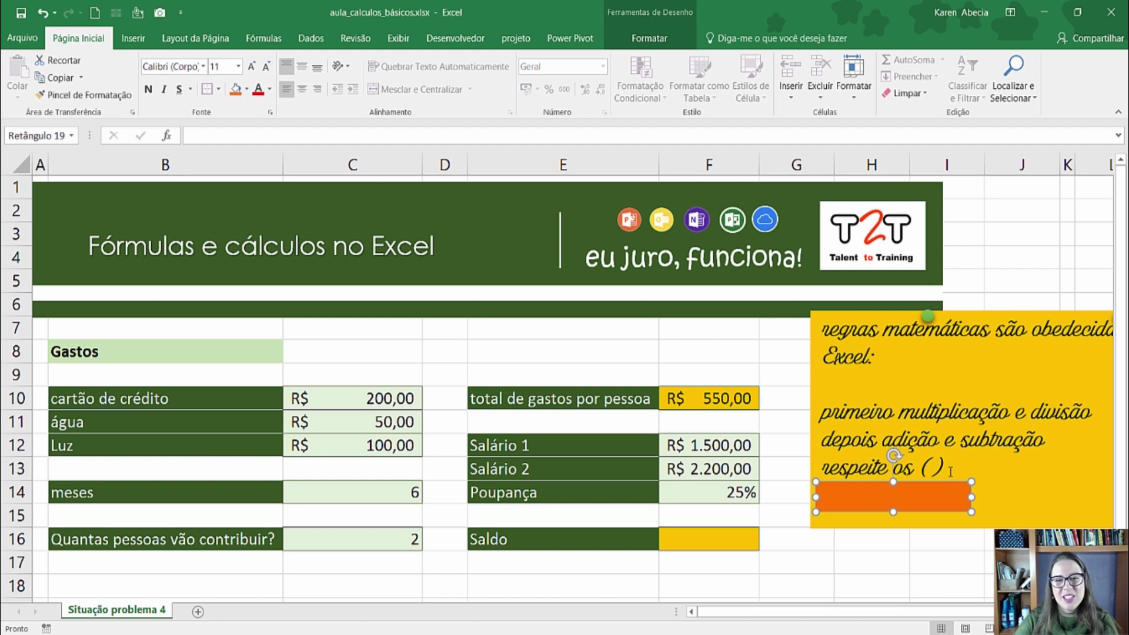
left_click_drag(888, 500, 891, 471)
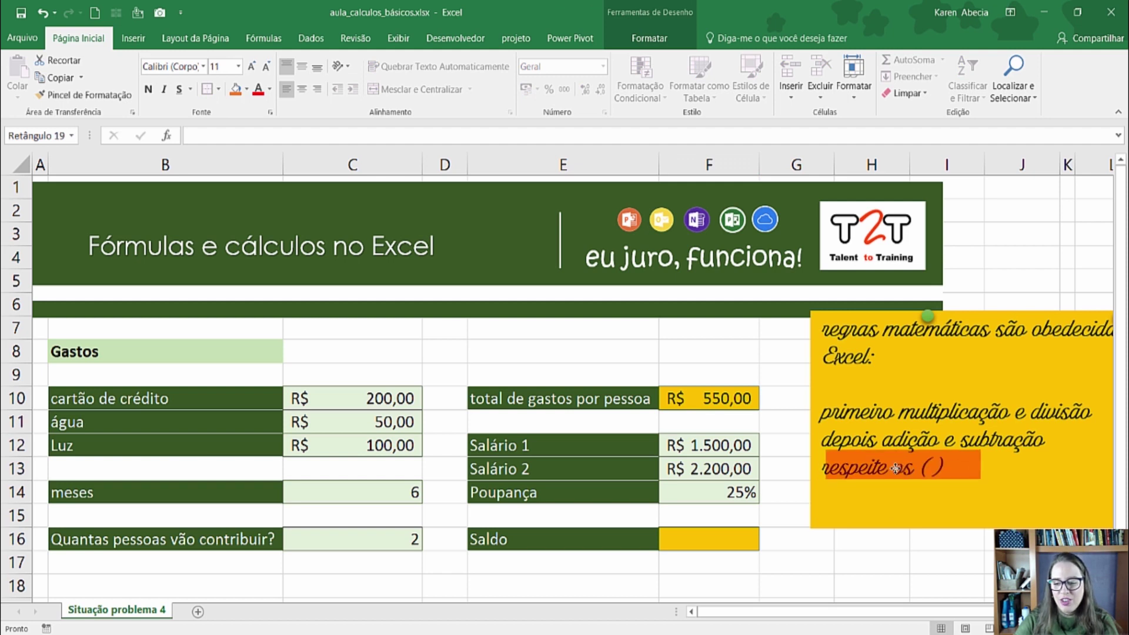
left_click(676, 395)
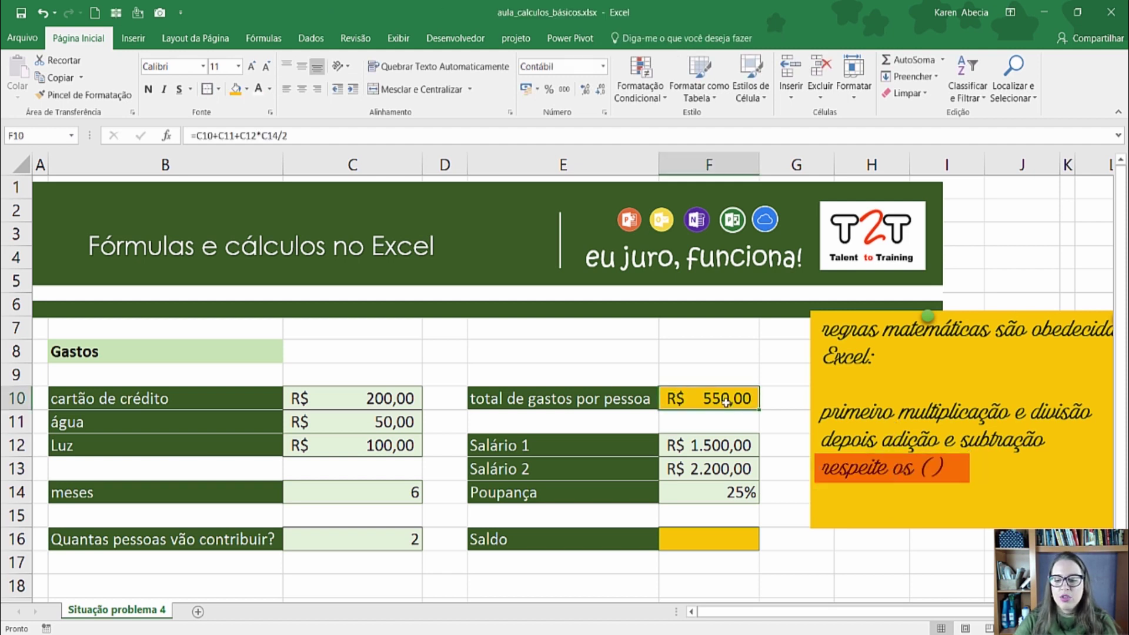
Step: Rewrite F10 as =((C10+C11+C12)*C14)/2 so the per-person total shows R$ 1.050,00
double_click(701, 402)
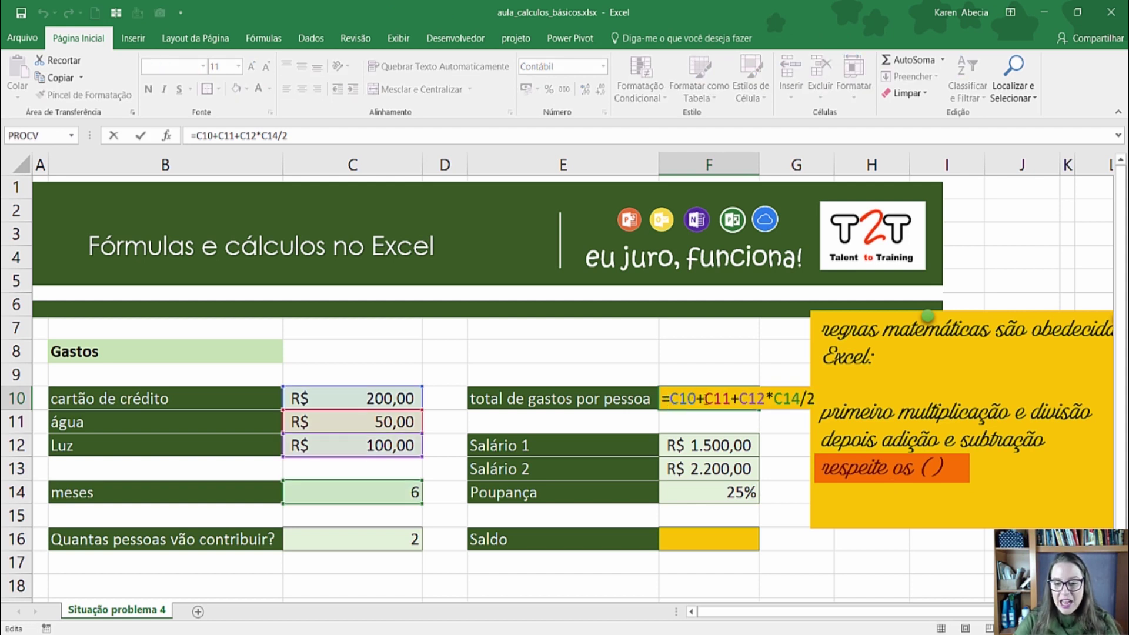
type("(")
left_click(772, 398)
type(")")
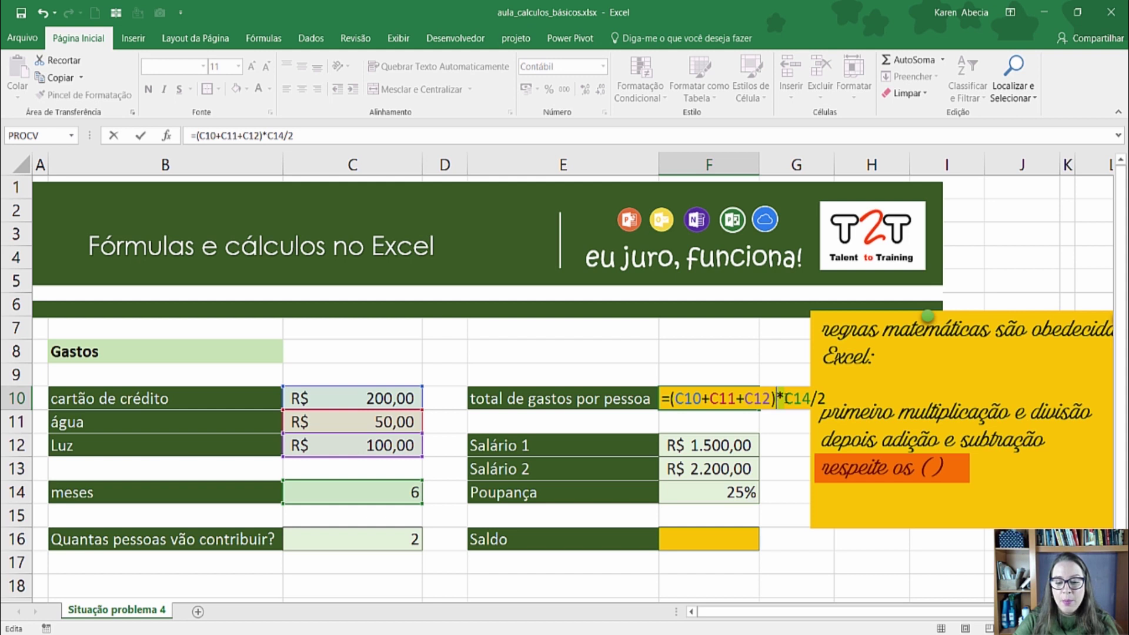
left_click(812, 400)
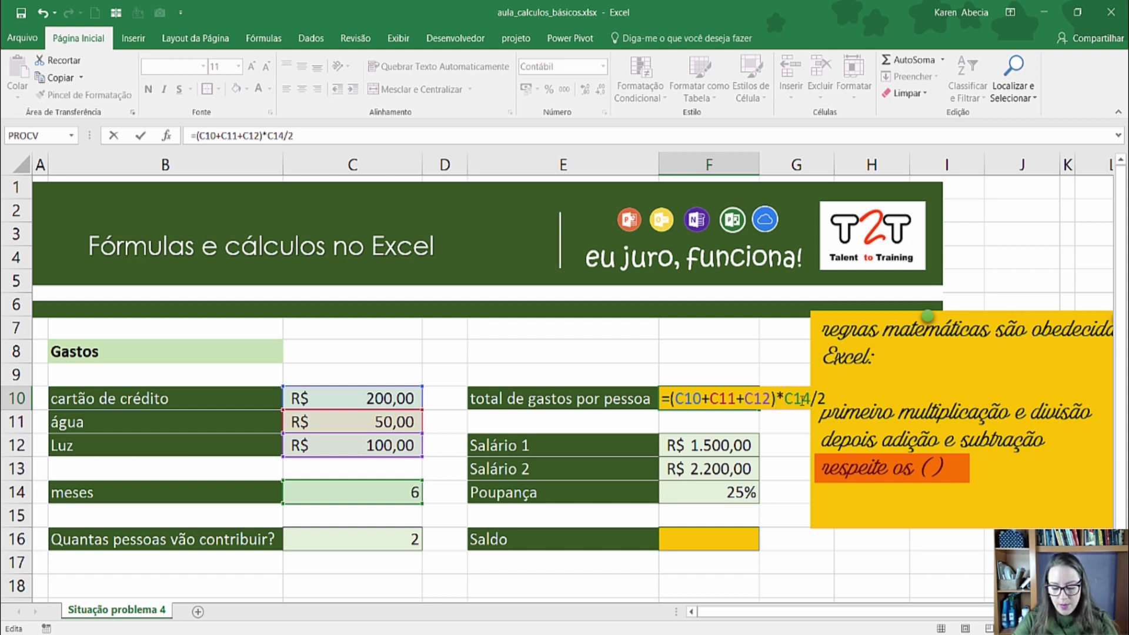
type(")")
left_click(671, 400)
type("(")
left_click_drag(670, 400, 819, 399)
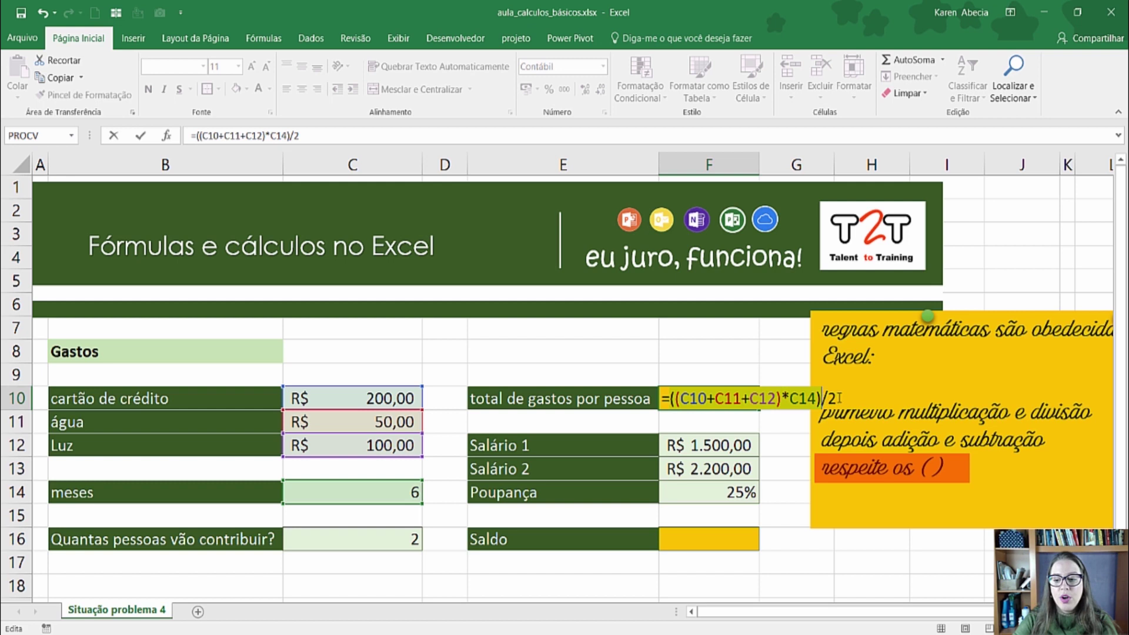
key("Return")
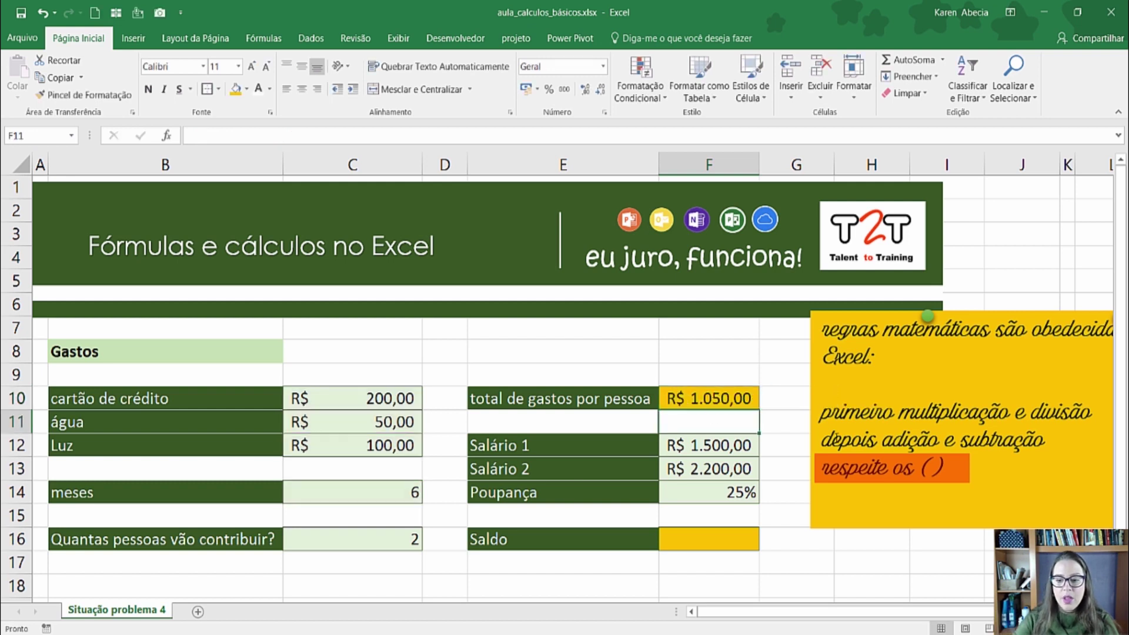
left_click(684, 403)
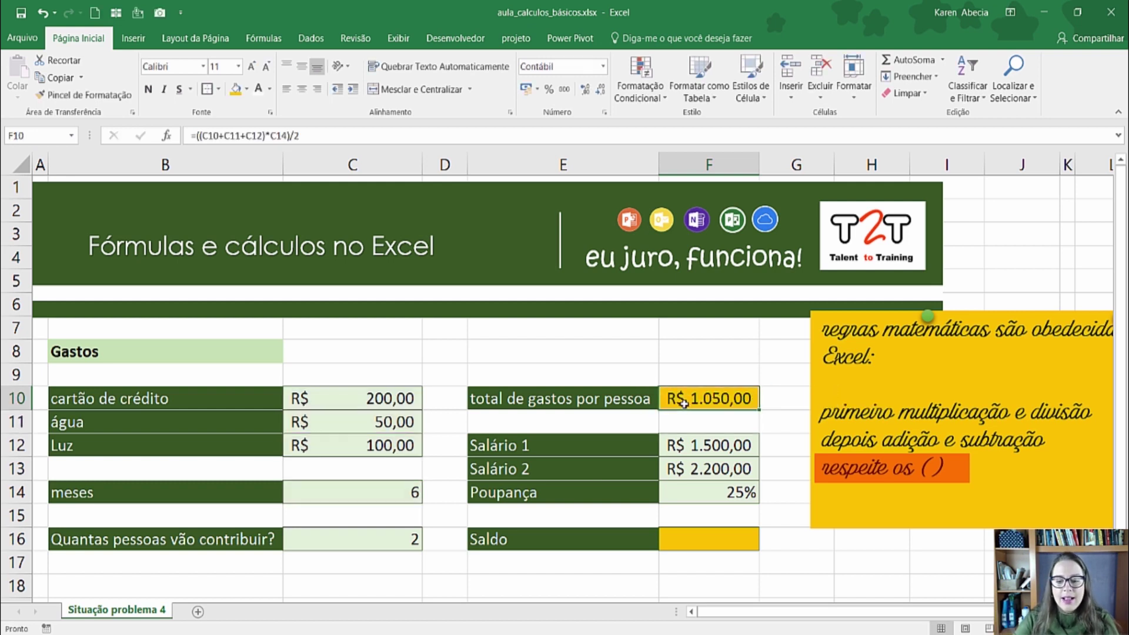
left_click(646, 402)
left_click(694, 399)
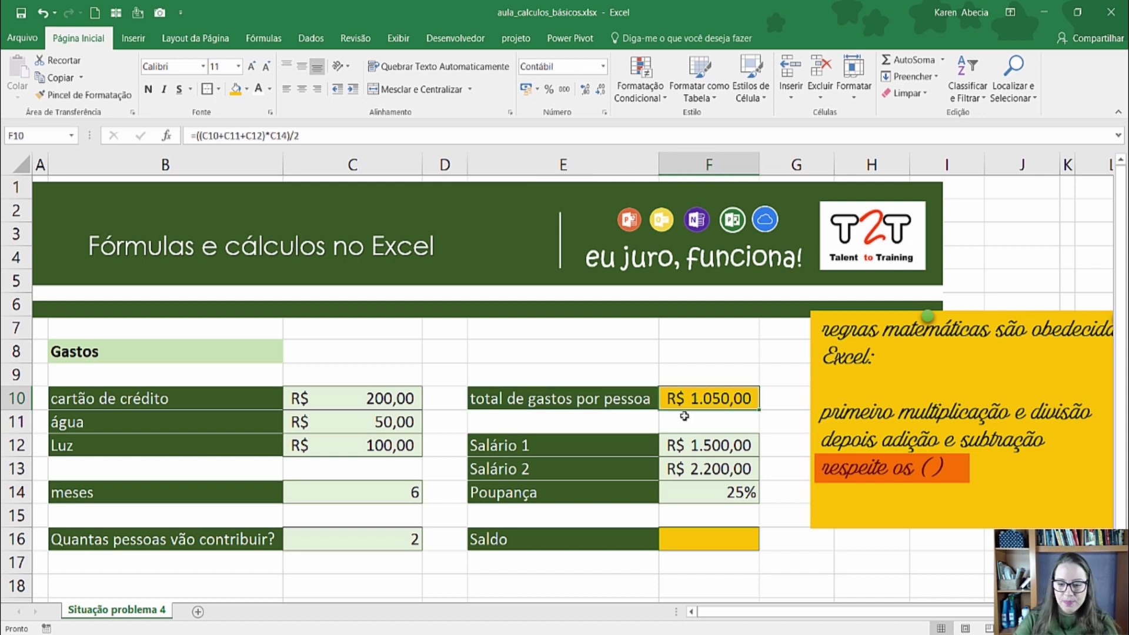
Step: Label cell E15 'Entradas'
left_click(647, 517)
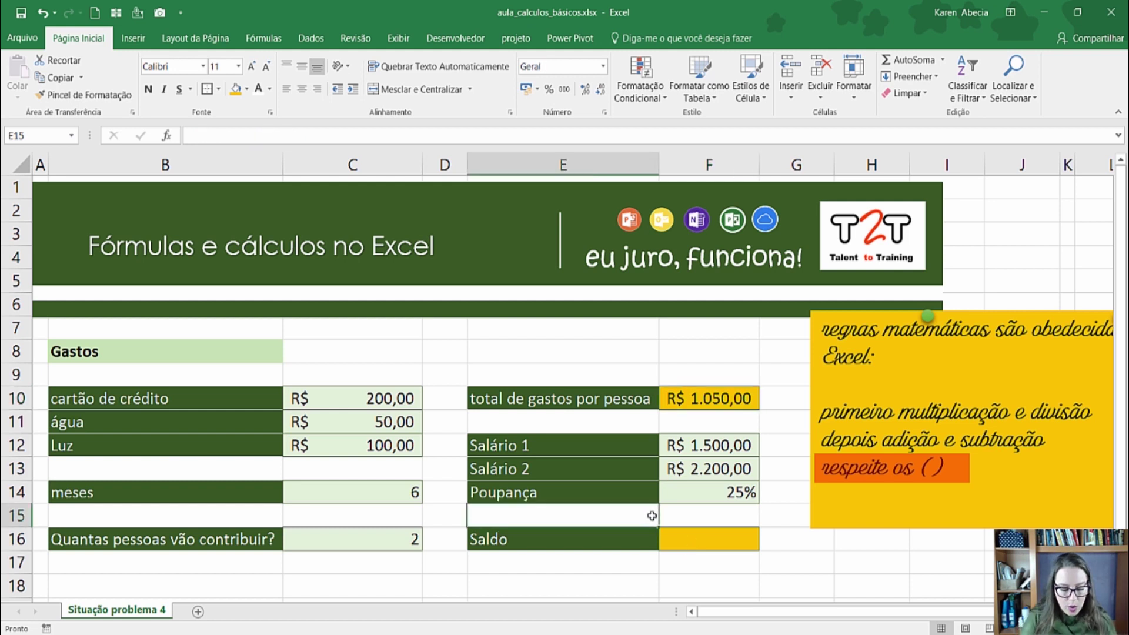
type("Entradas")
key("Return")
left_click(652, 516)
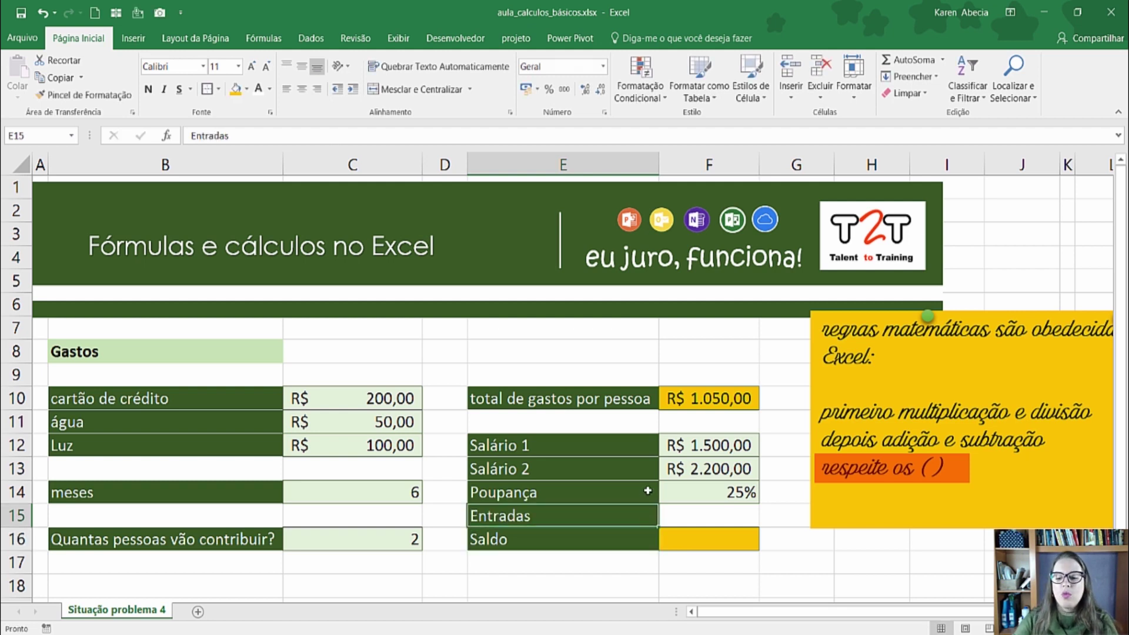
Step: Enter =(F12+F13) in F15 to sum both salaries to R$ 3.700,00
left_click(698, 516)
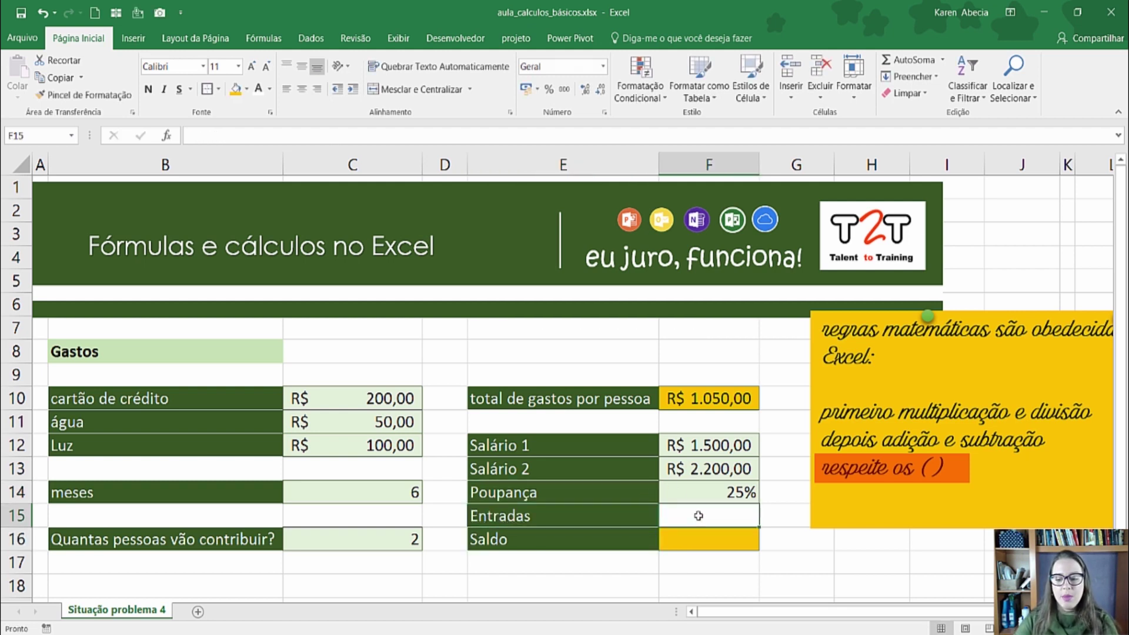
type("=")
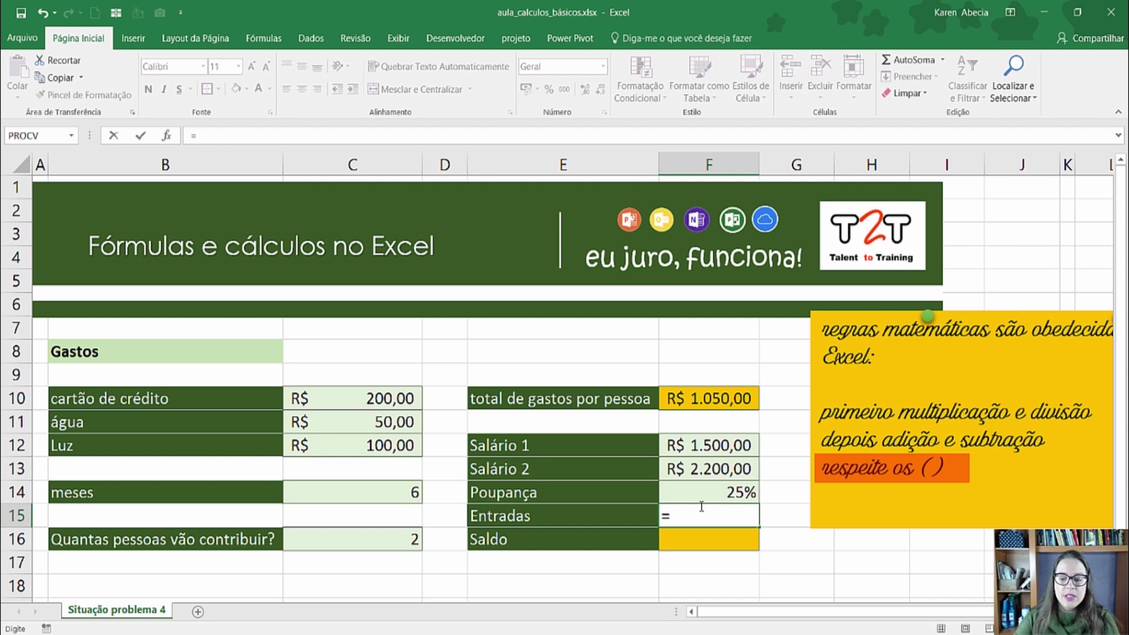
left_click(721, 446)
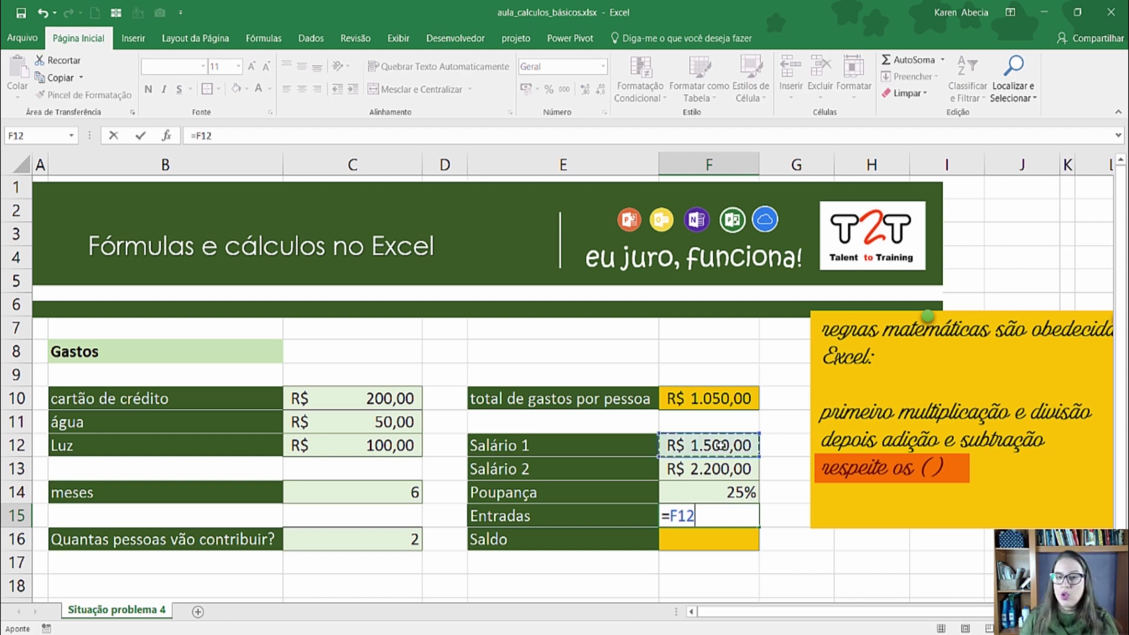
type("+")
left_click(739, 477)
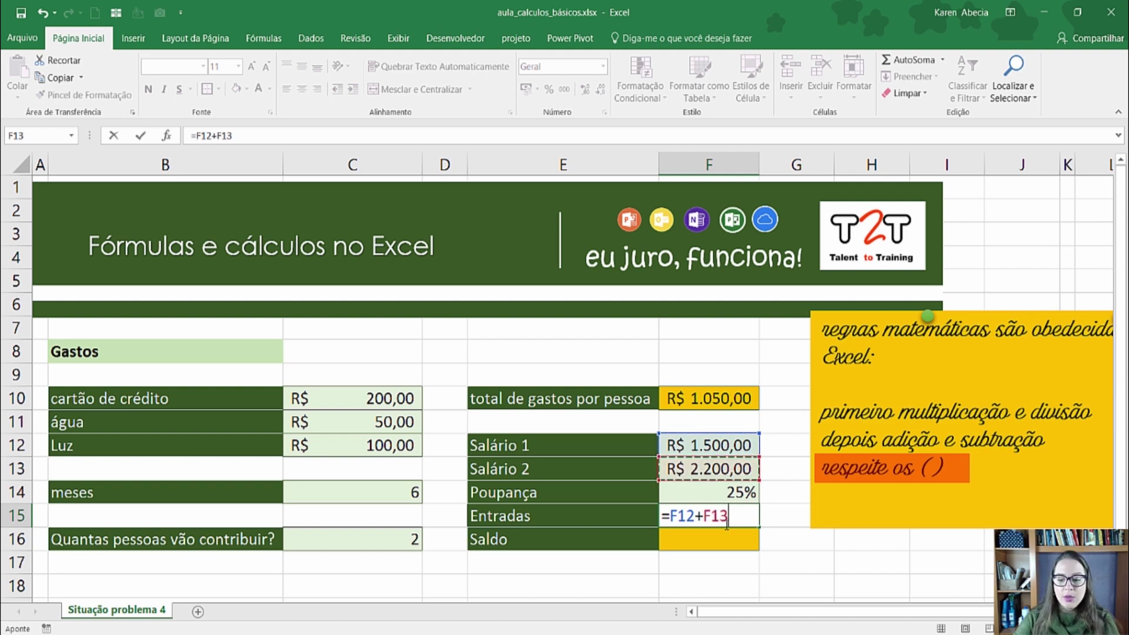
type(")")
left_click(669, 516)
type("(")
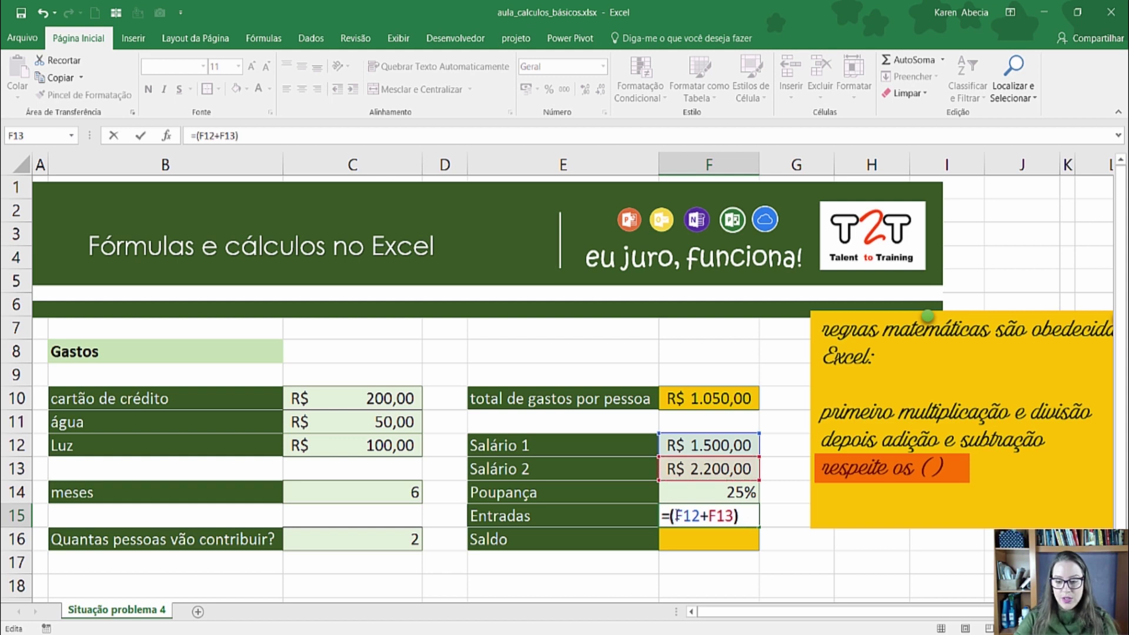
key("ctrl+Return")
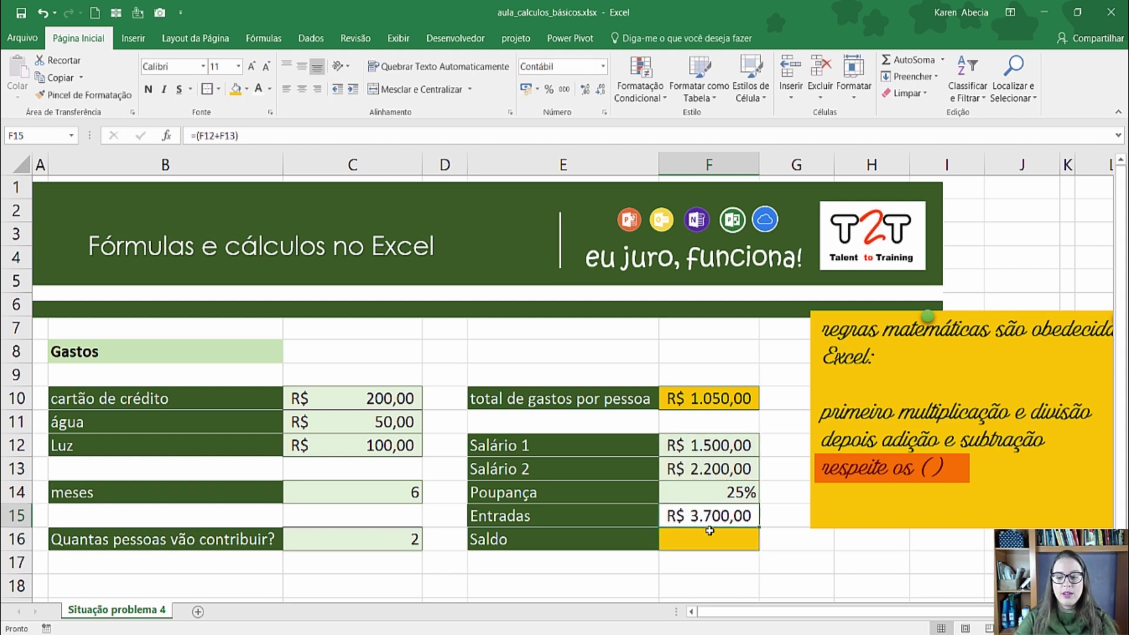
double_click(711, 515)
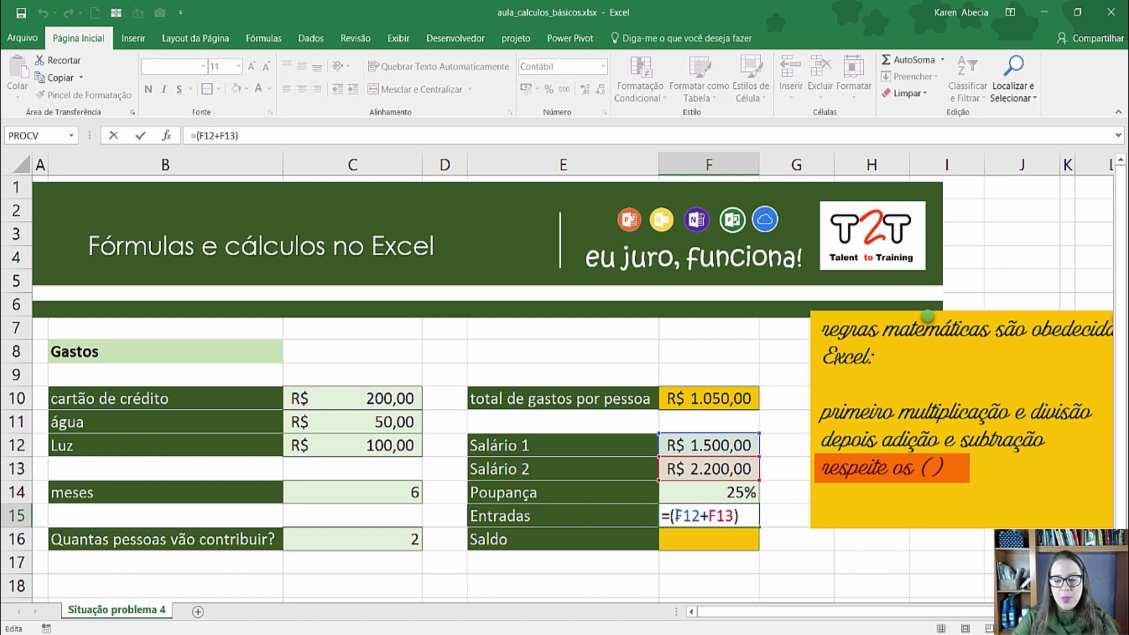
Step: Extend F15 to =(F12+F13)-(F12+F13)*25% by copying the bracketed salary sum after a minus
left_click_drag(672, 516, 735, 515)
left_click(739, 516)
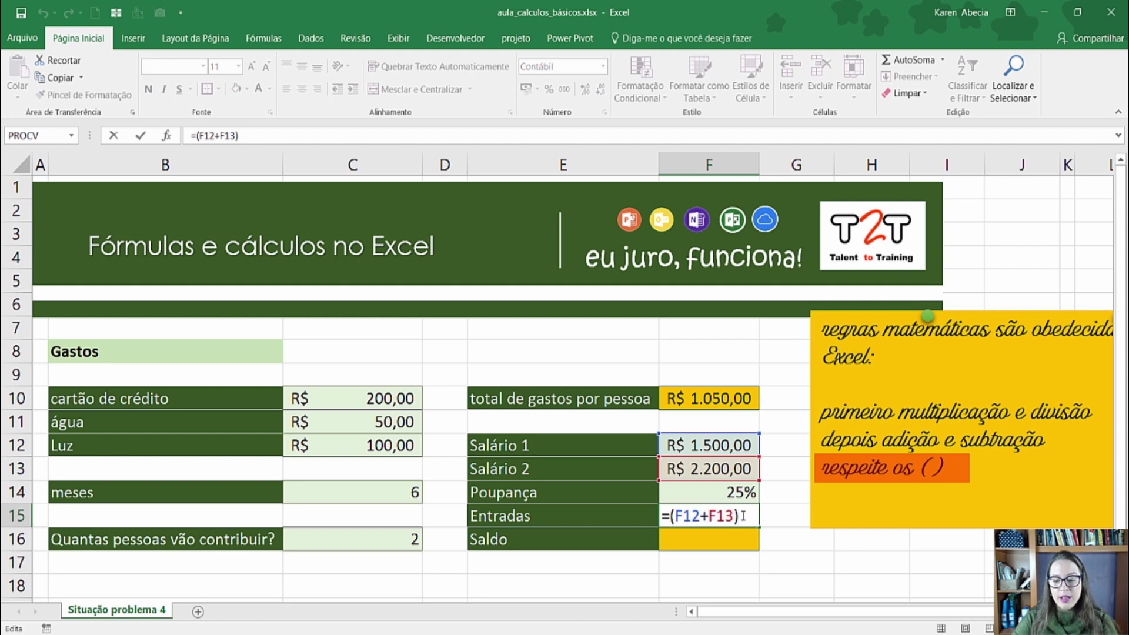
type("-")
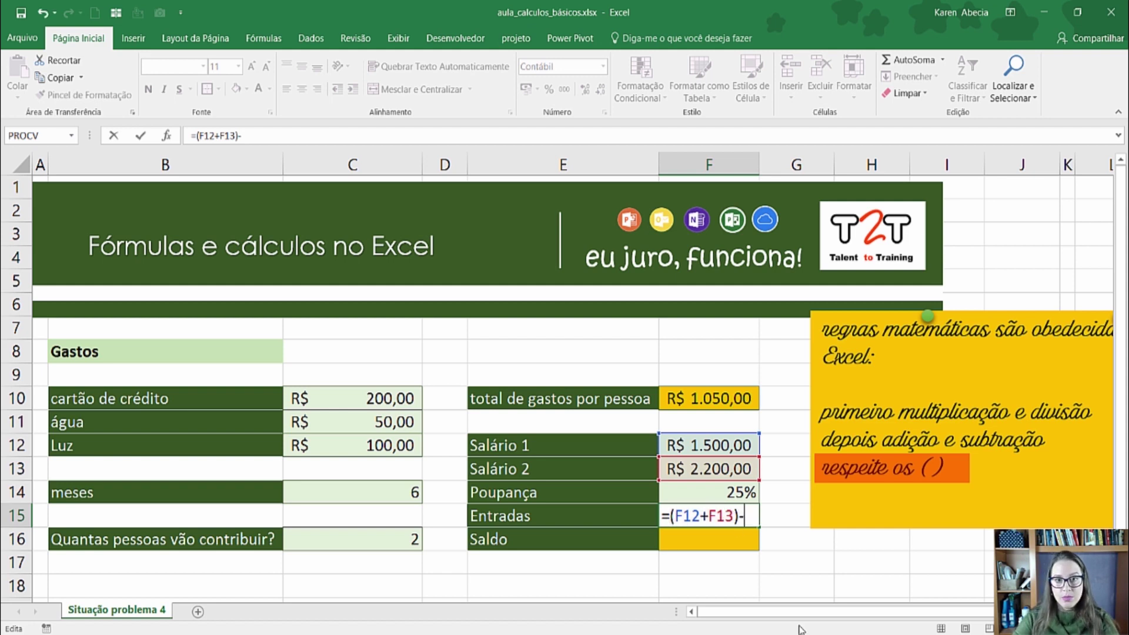
left_click_drag(667, 516, 736, 515)
key("ctrl+c")
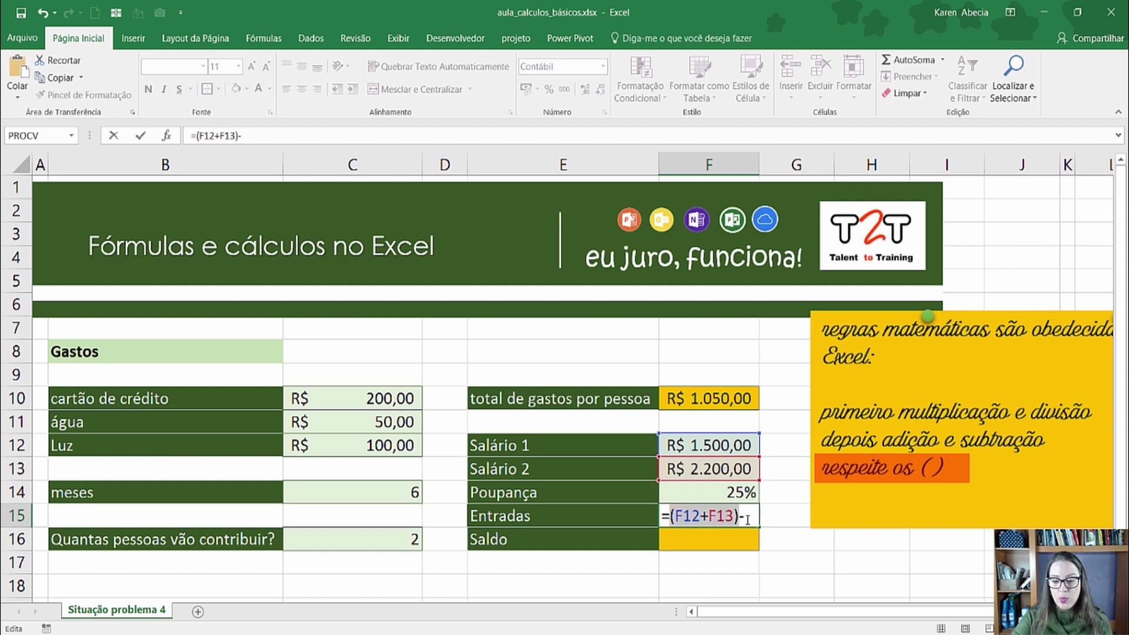
left_click(745, 516)
key("ctrl+v")
type("*25%")
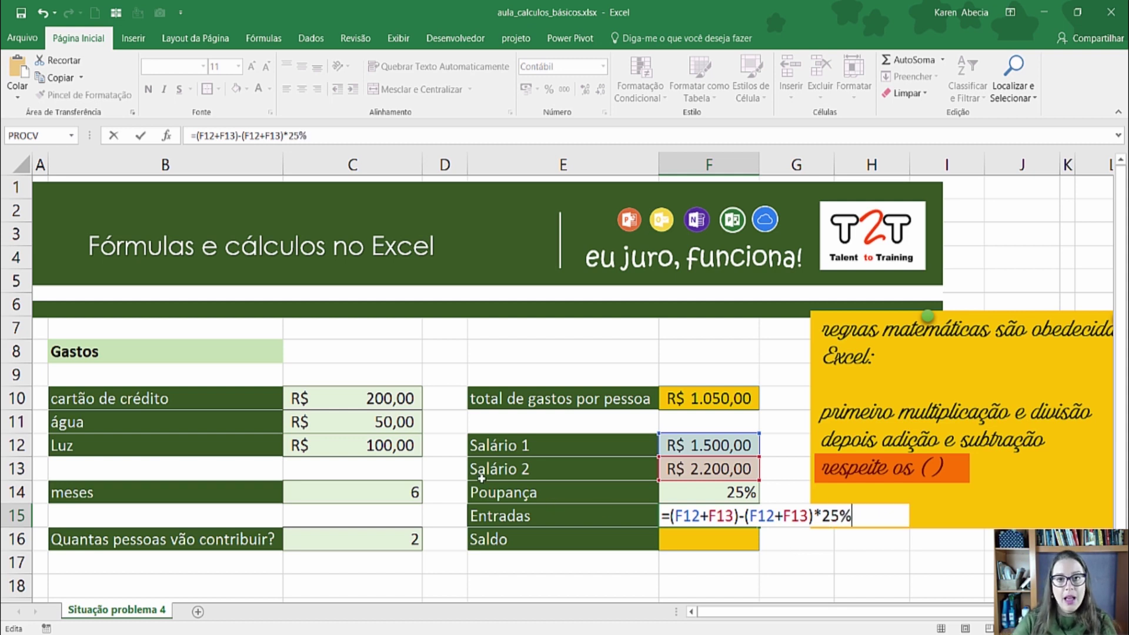
left_click_drag(746, 516, 838, 519)
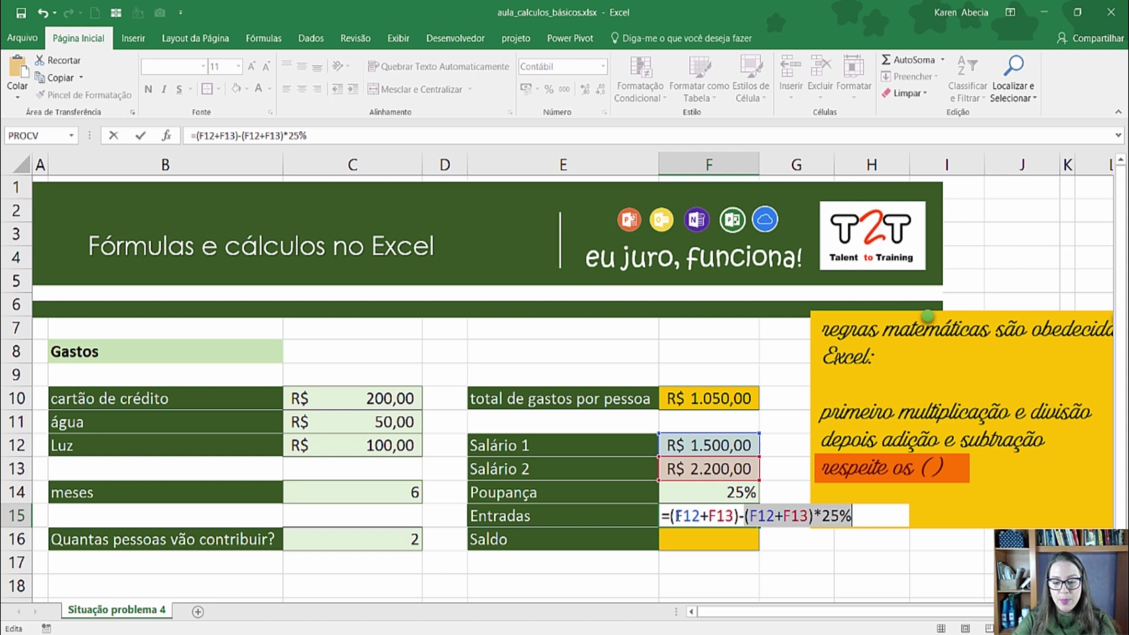
left_click_drag(672, 515, 739, 516)
left_click(737, 516)
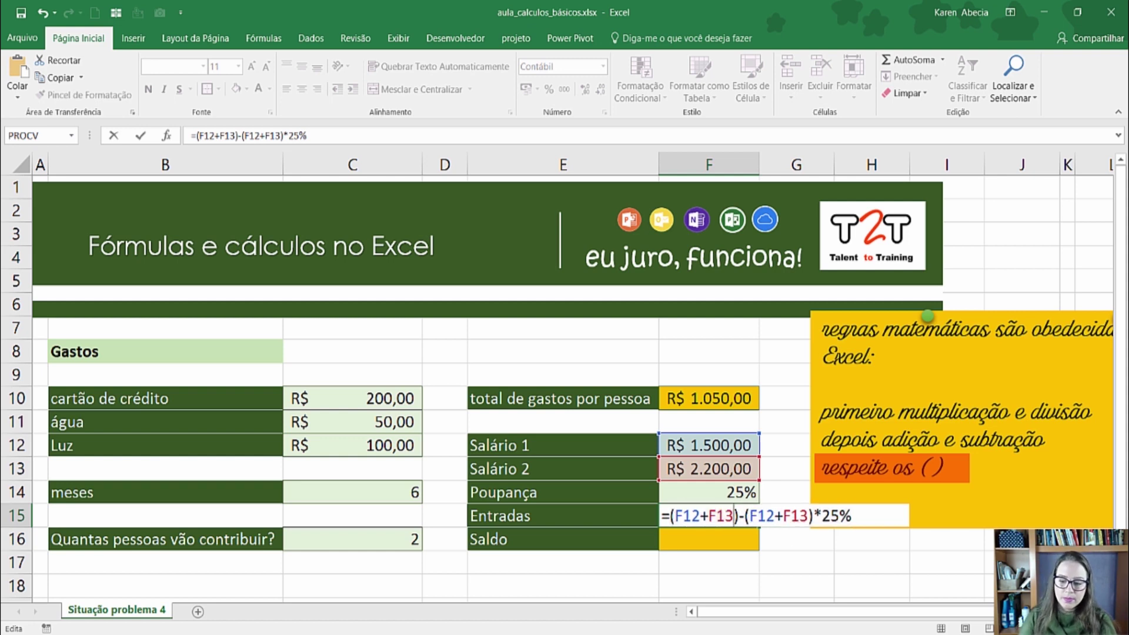
key("Return")
Step: Check the Entradas label and its R$ 2.775,00 result
left_click(718, 517)
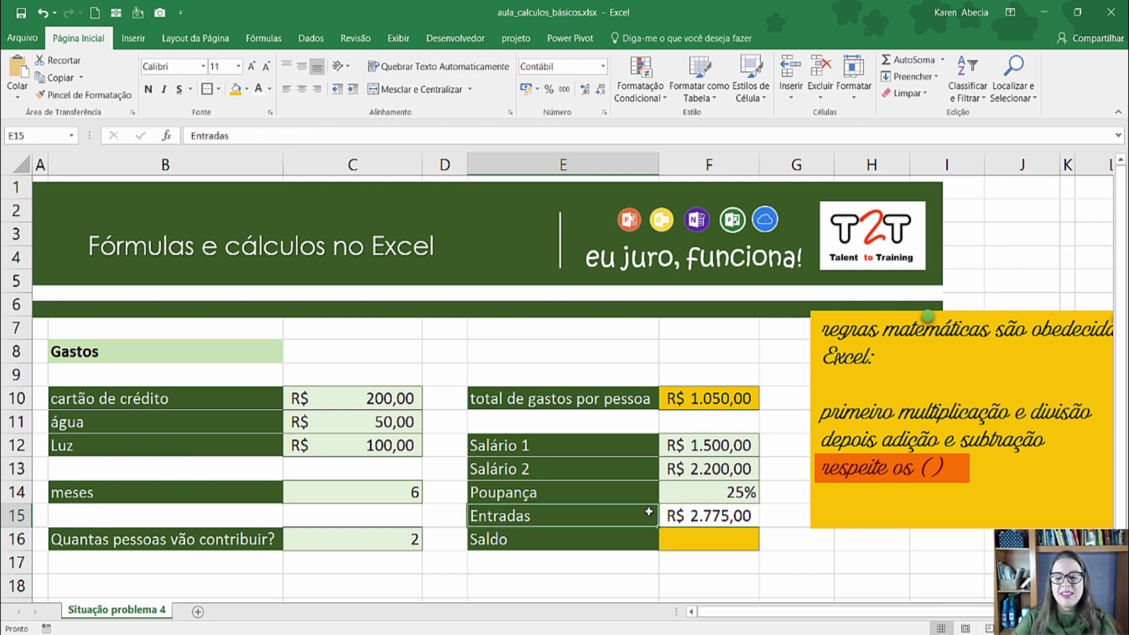
left_click_drag(652, 513, 692, 515)
left_click(690, 534)
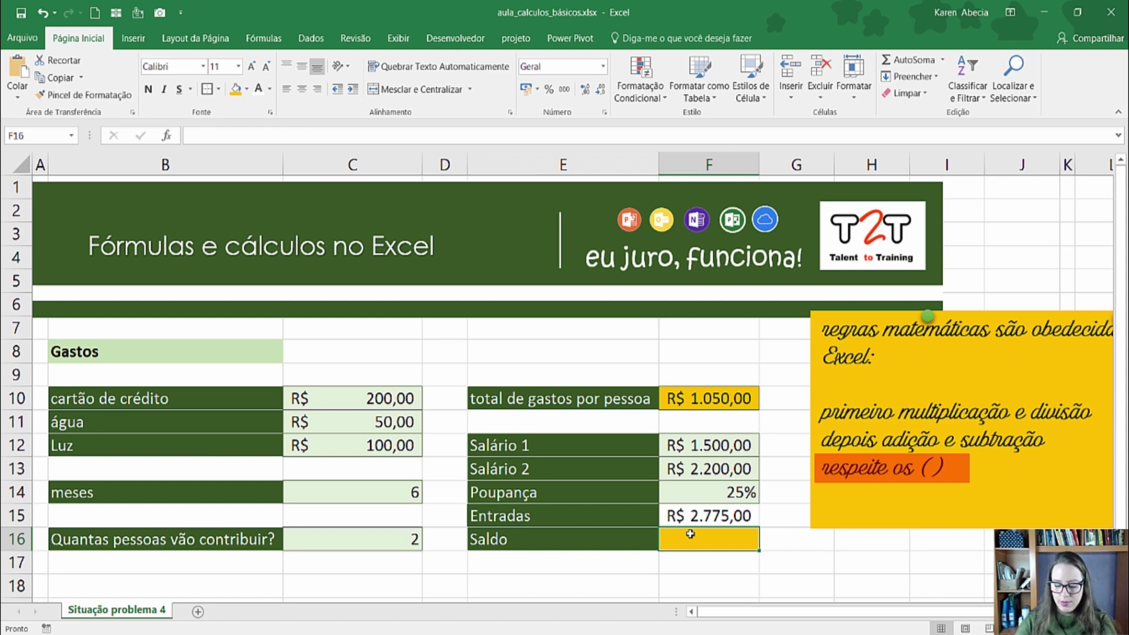
Step: Enter the Saldo formula in F16 as Entradas F15 minus F10 times 2
type("=")
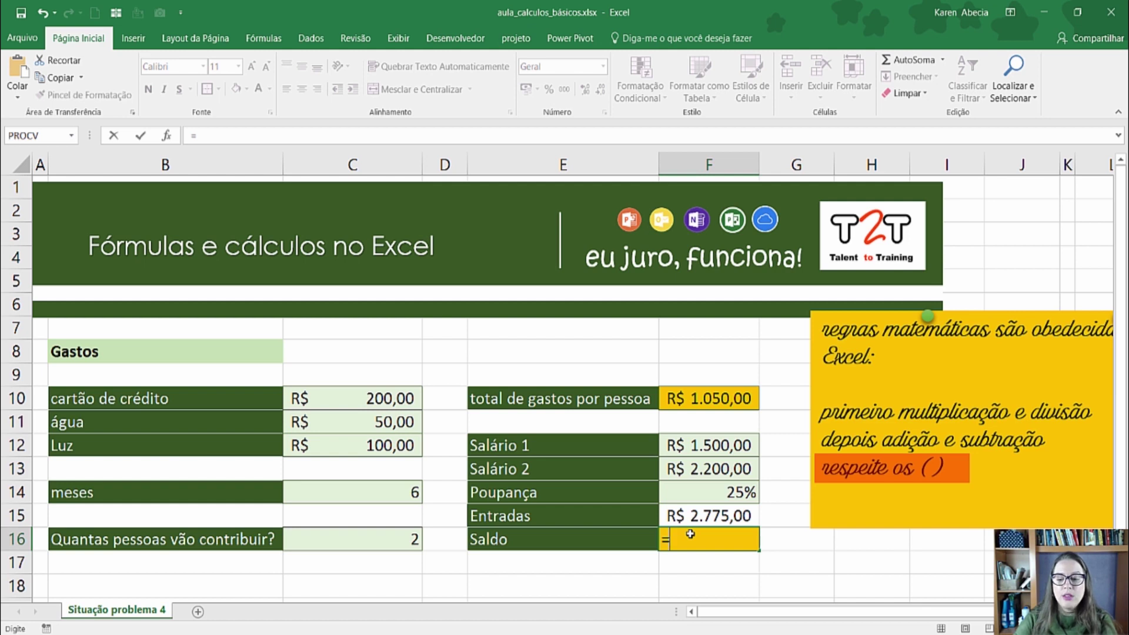
left_click(698, 517)
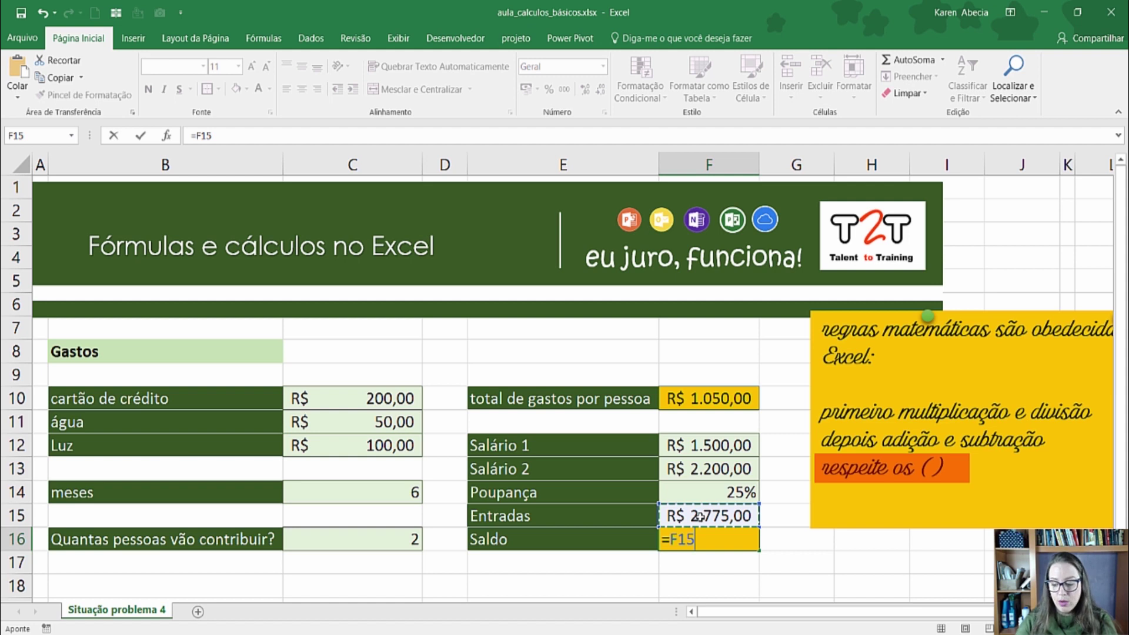
type("-")
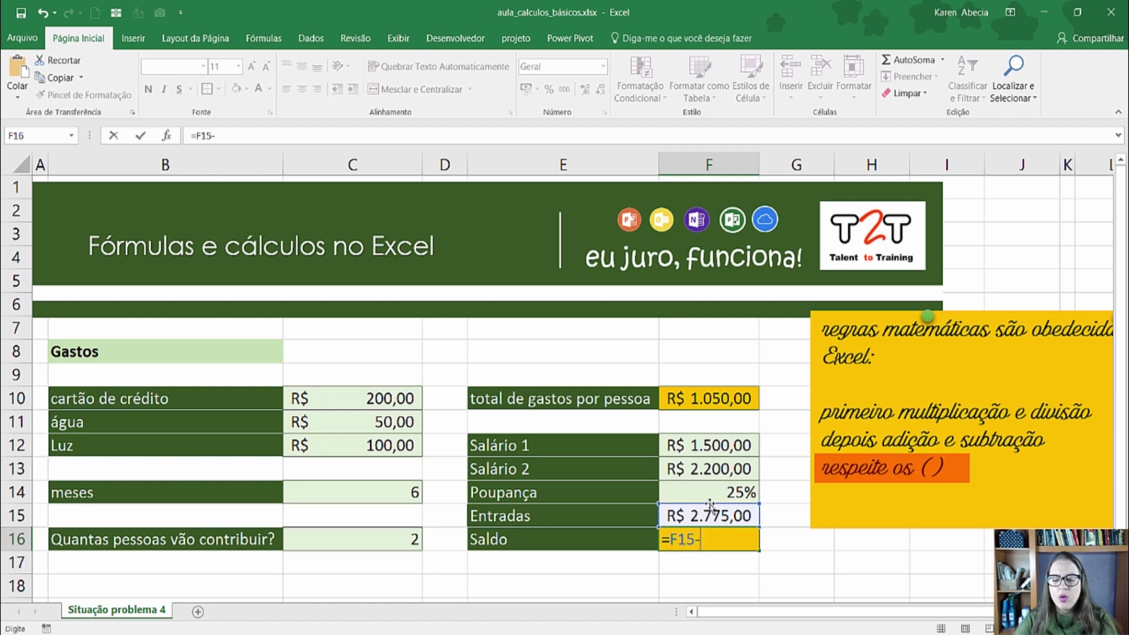
left_click(710, 399)
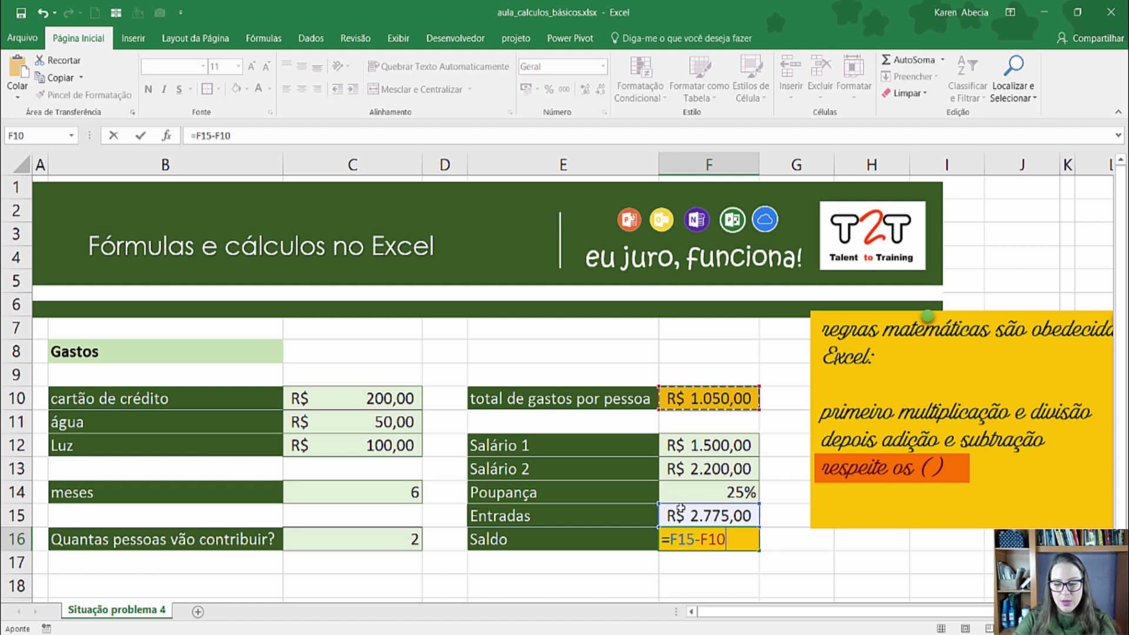
left_click(696, 540)
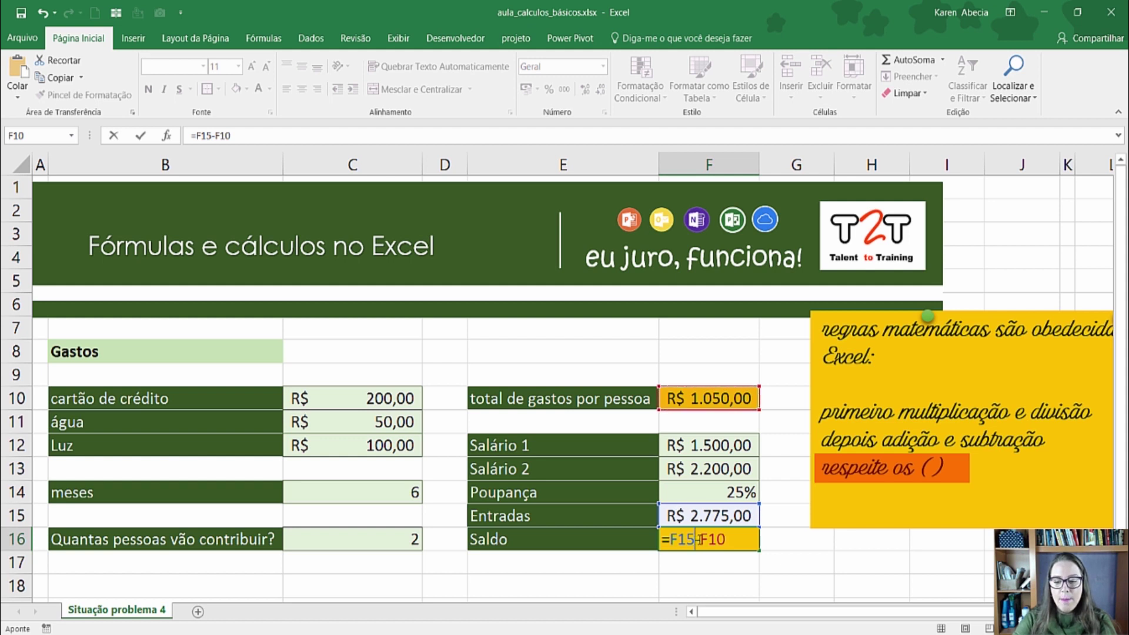
left_click_drag(704, 538, 729, 538)
left_click(733, 539)
type("*2")
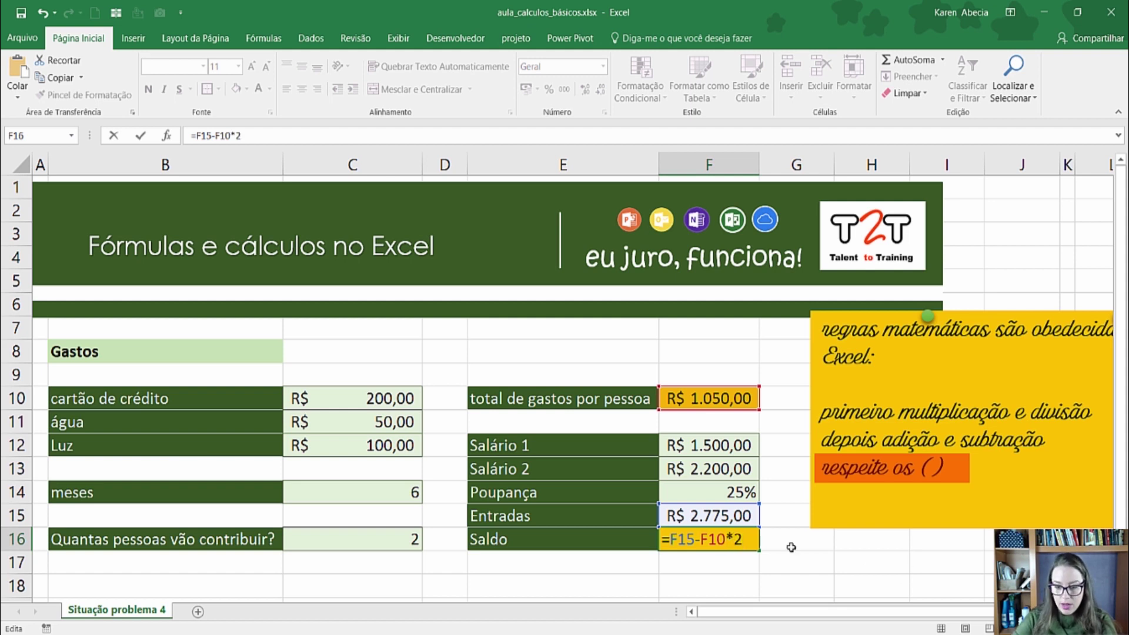
type(")")
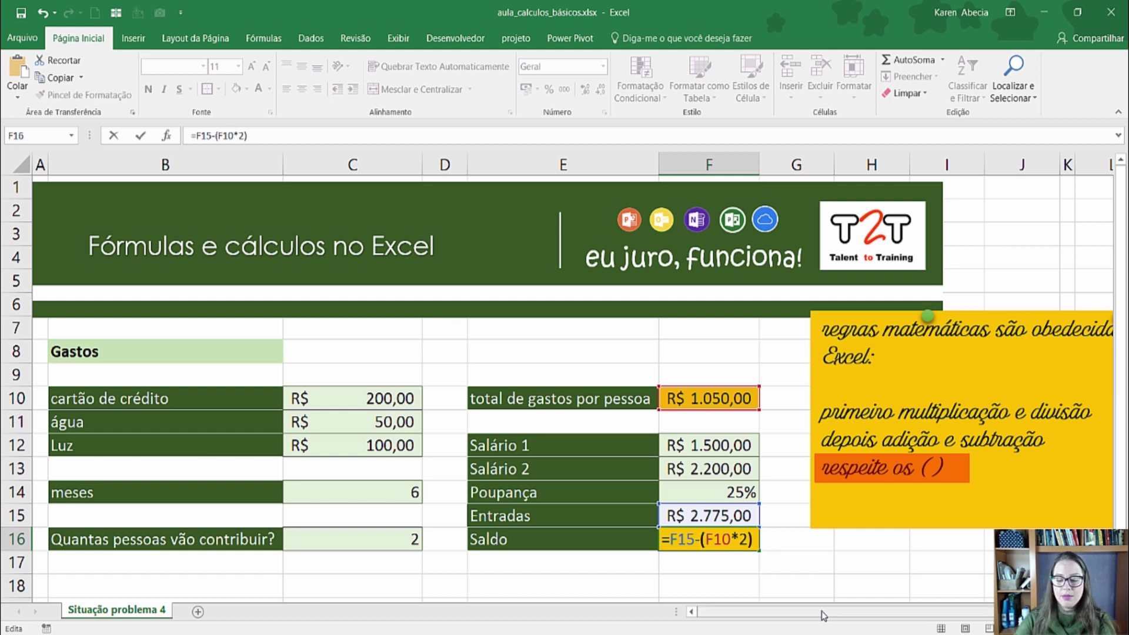
key("Return")
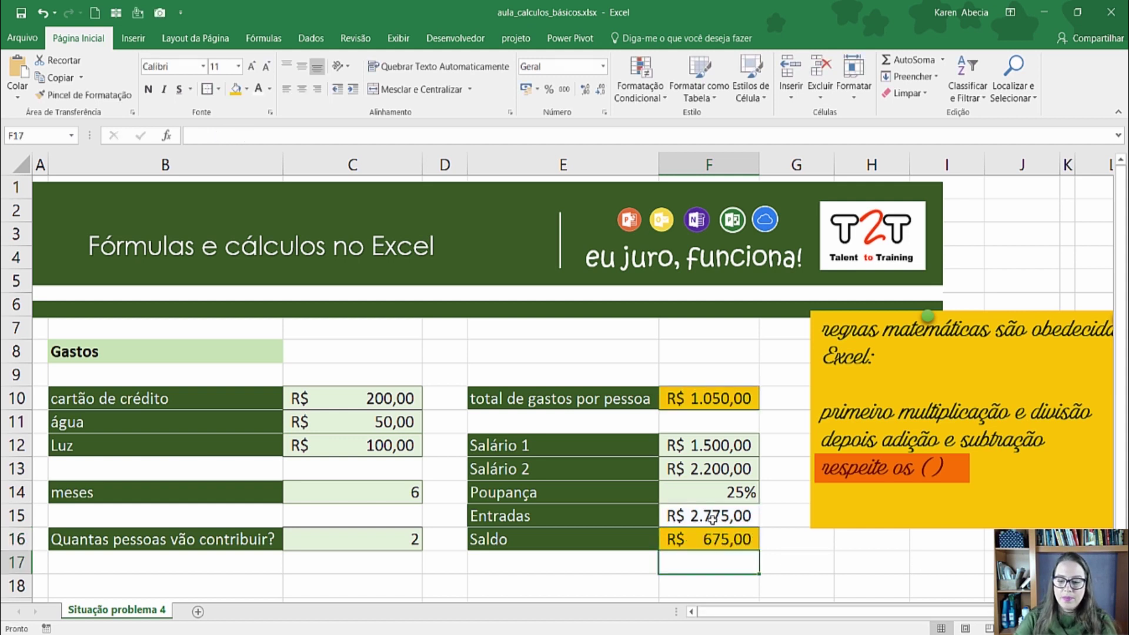
Step: Review the Saldo formula against Entradas, the per-person expense total and contributor count C16
left_click(706, 540)
double_click(706, 540)
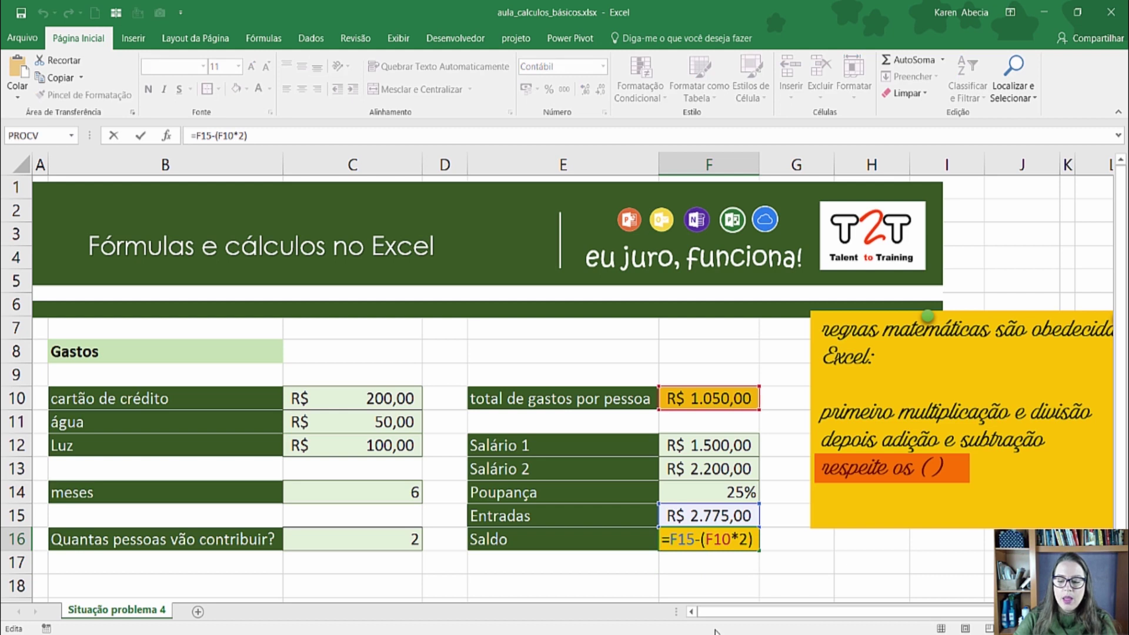
key("Return")
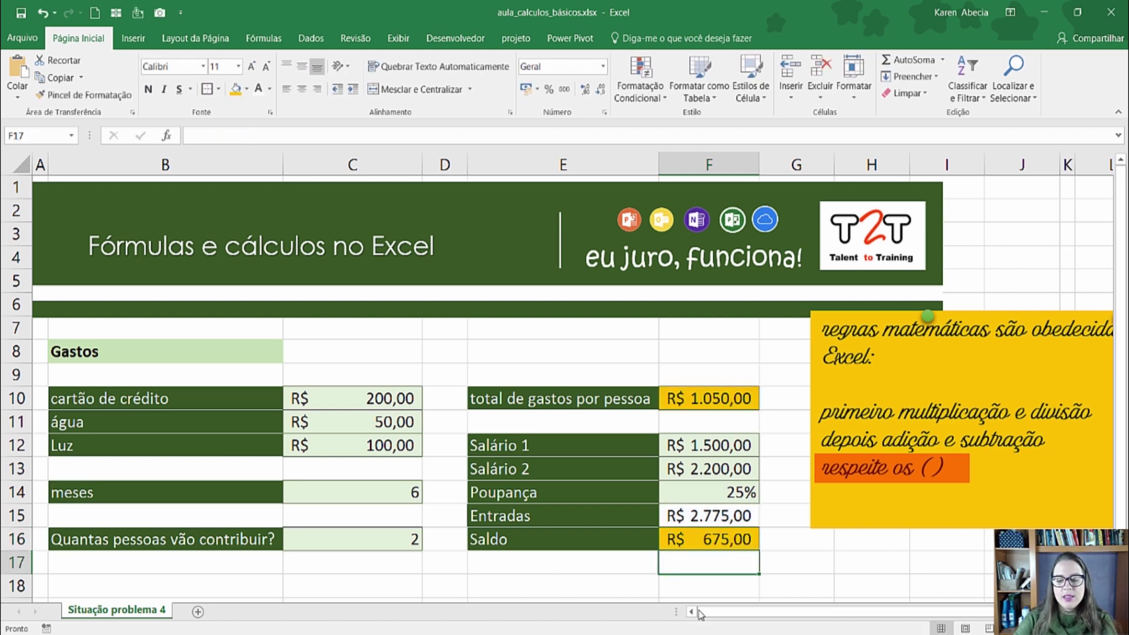
left_click(694, 516)
left_click_drag(647, 516, 683, 516)
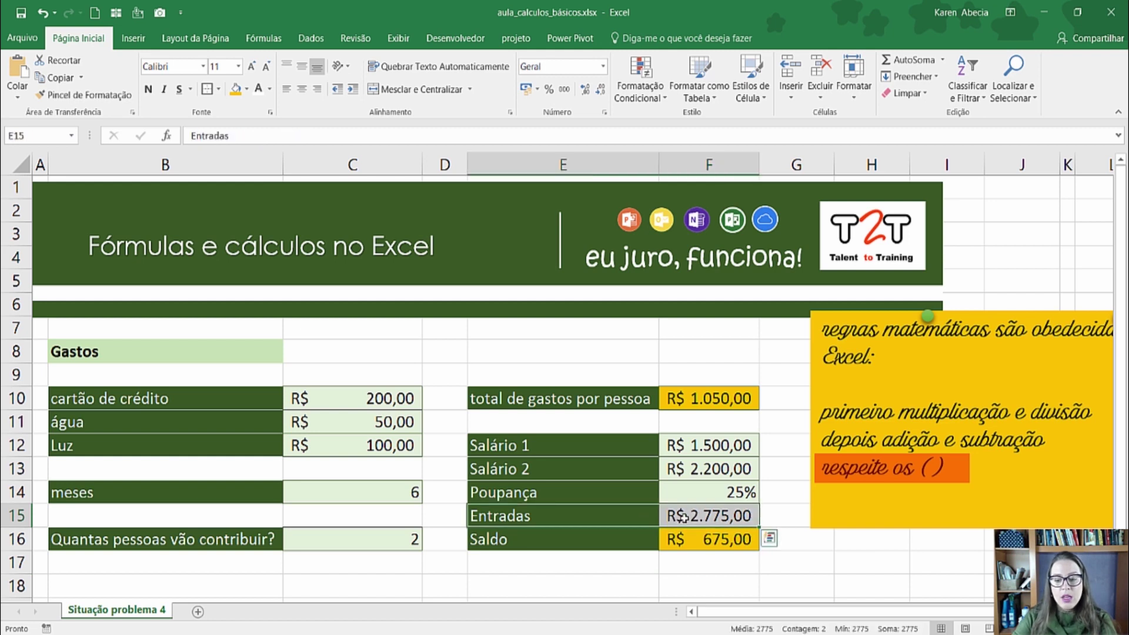
left_click(643, 394)
left_click_drag(643, 394, 669, 396)
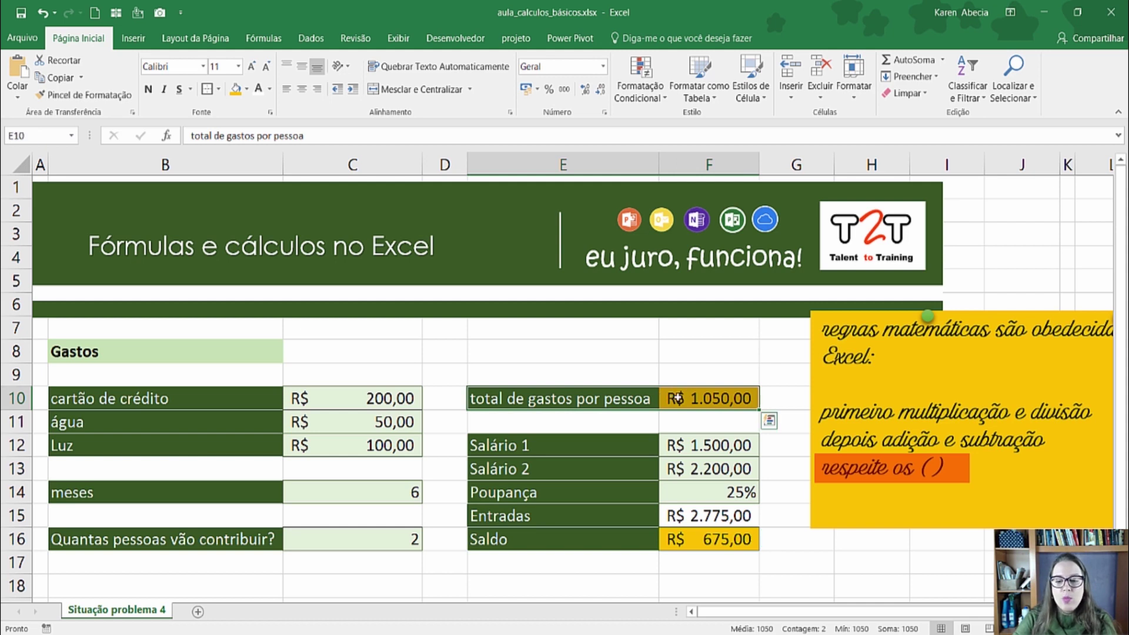
left_click(410, 541)
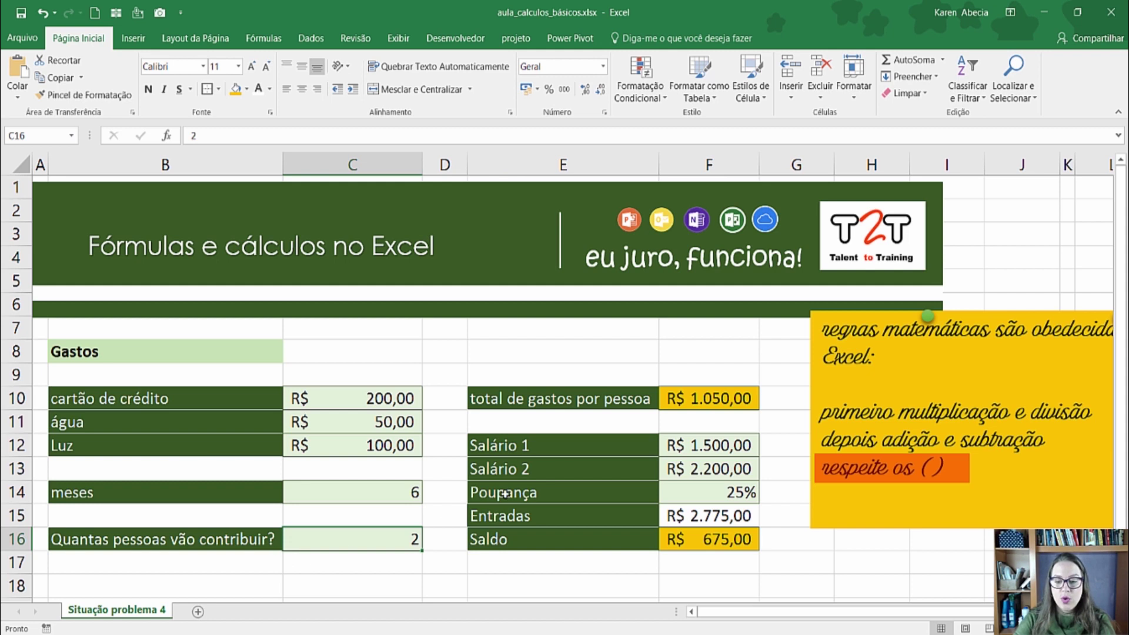
Step: Replace the fixed 2 with C16 so Saldo reads =F15-(F10*C16)
double_click(682, 538)
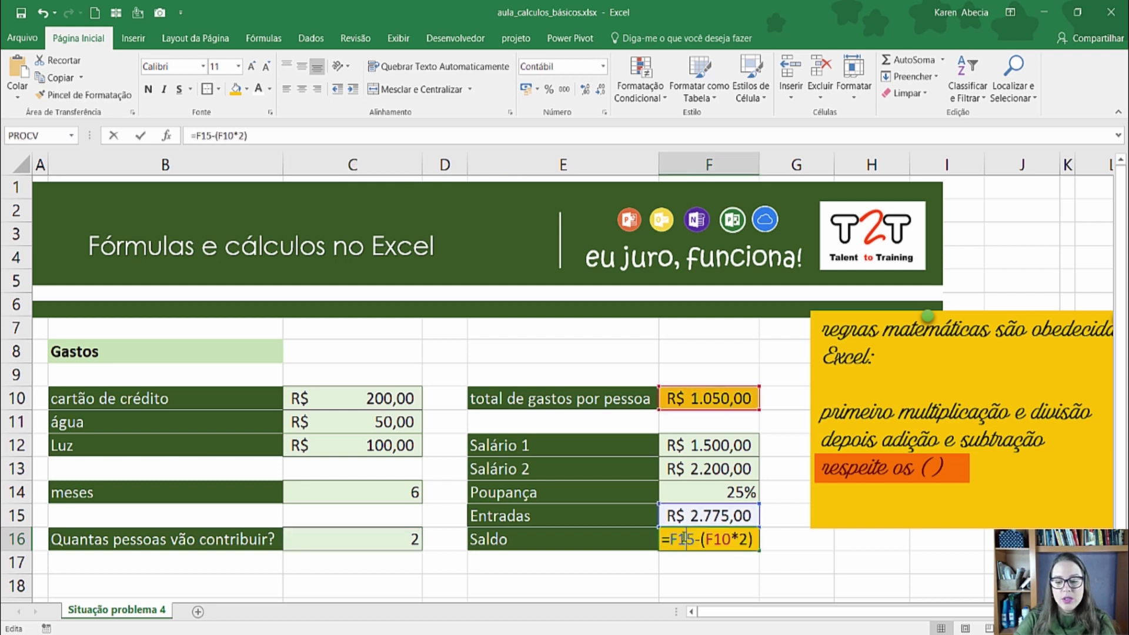
left_click(746, 539)
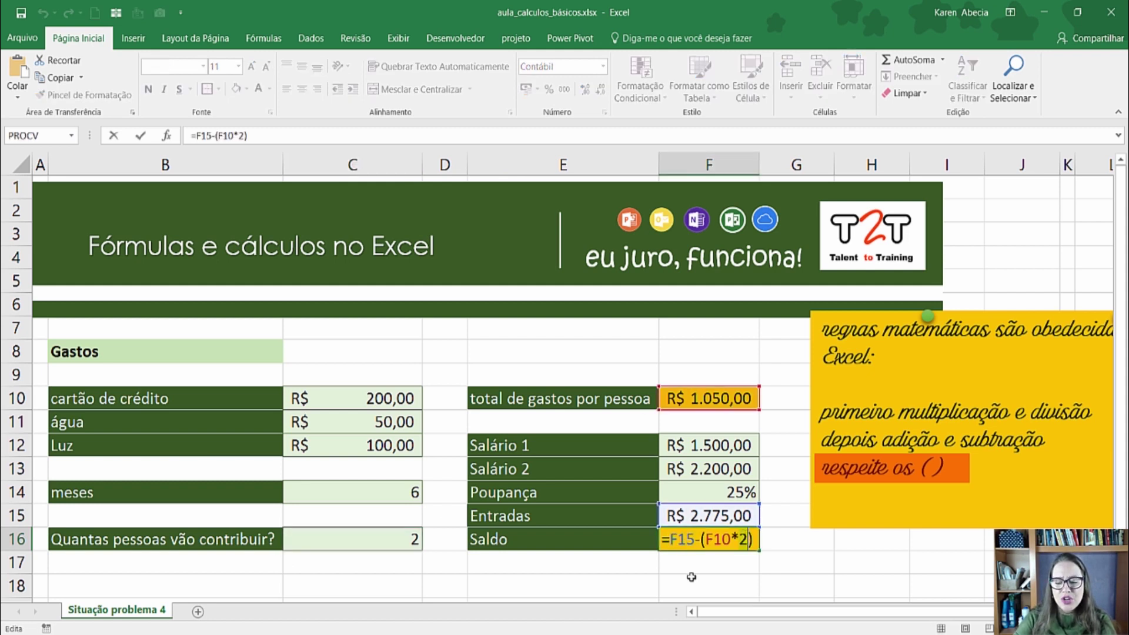
left_click(376, 540)
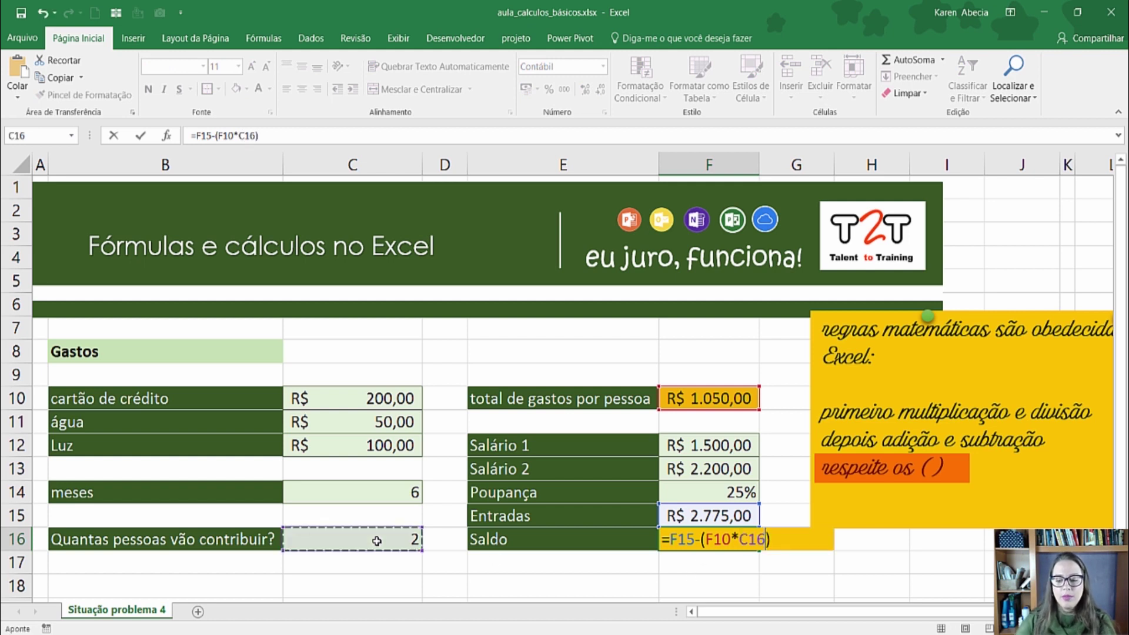
key("Return")
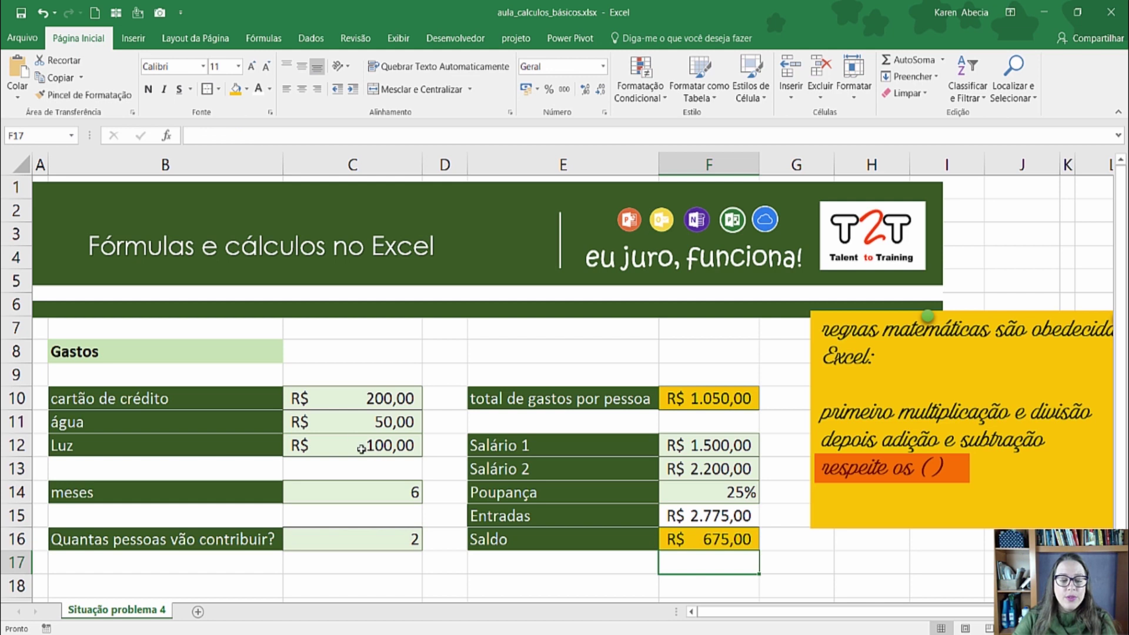
left_click(386, 399)
Step: Enter 700 for the credit card in C10, 3800 for Salário 1 in F12, and 12 months in C14
type("700")
key("Return")
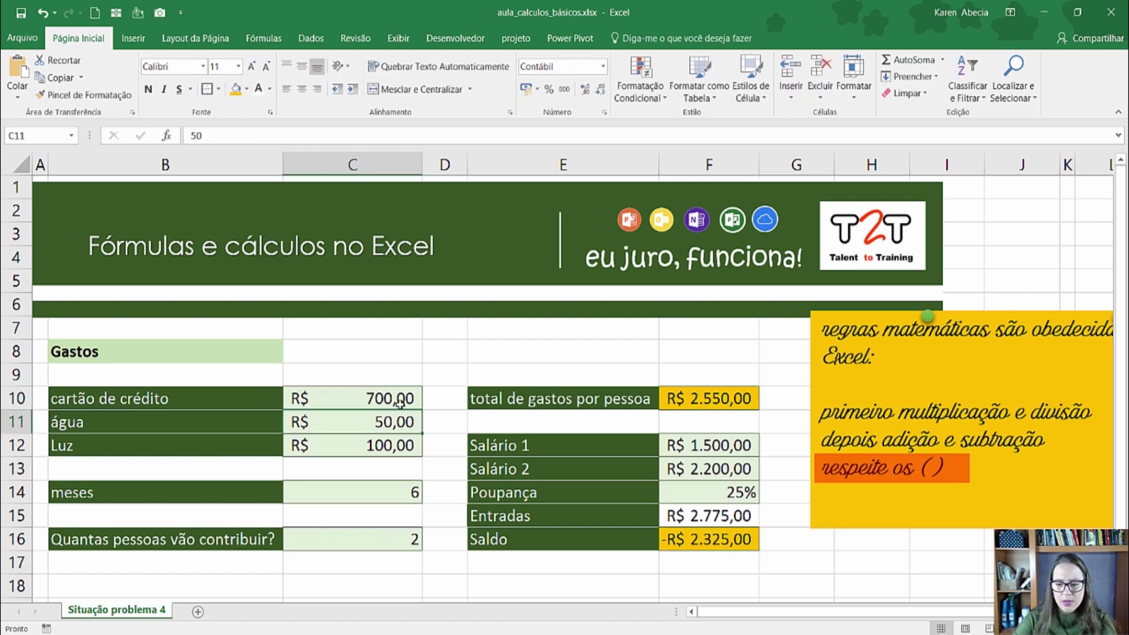
left_click(699, 447)
type("3800")
key("Return")
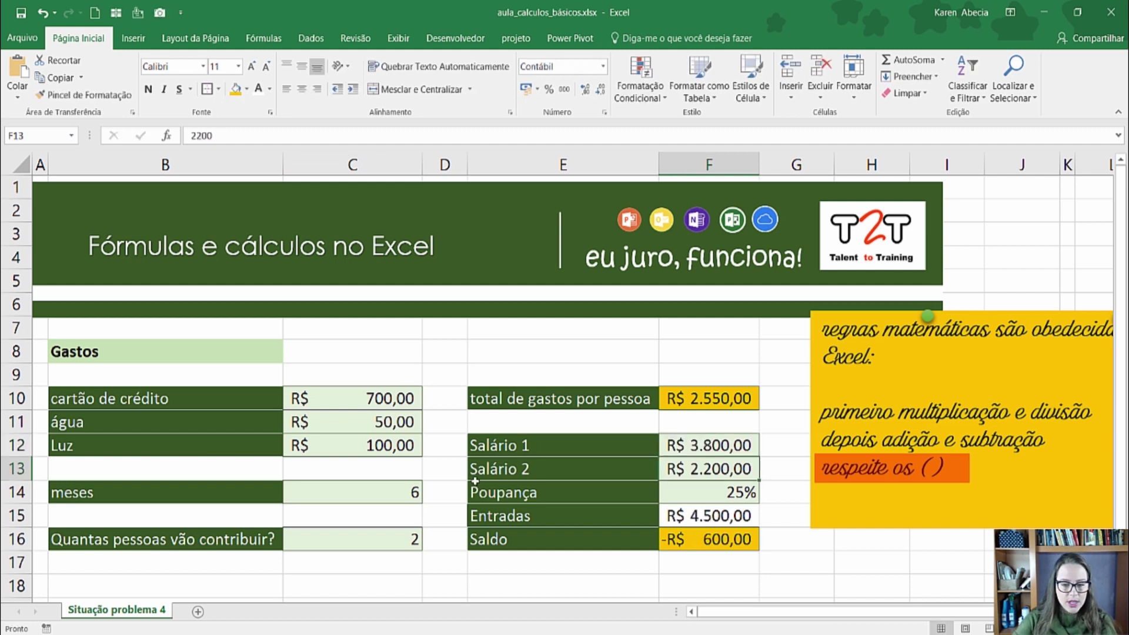
left_click(346, 494)
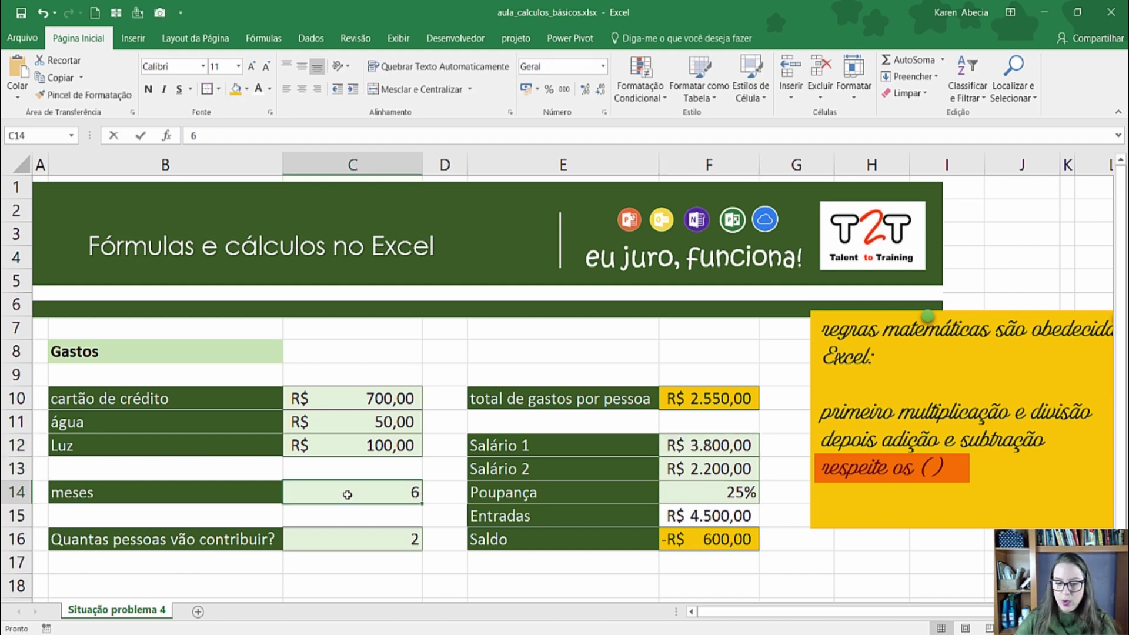
type("12")
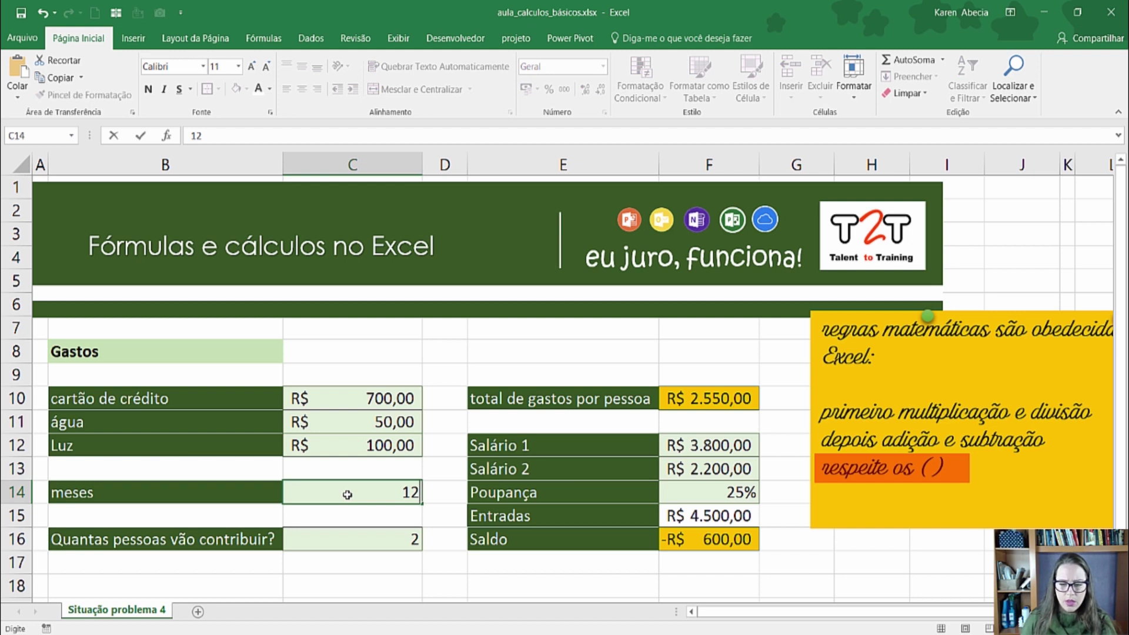
key("Return")
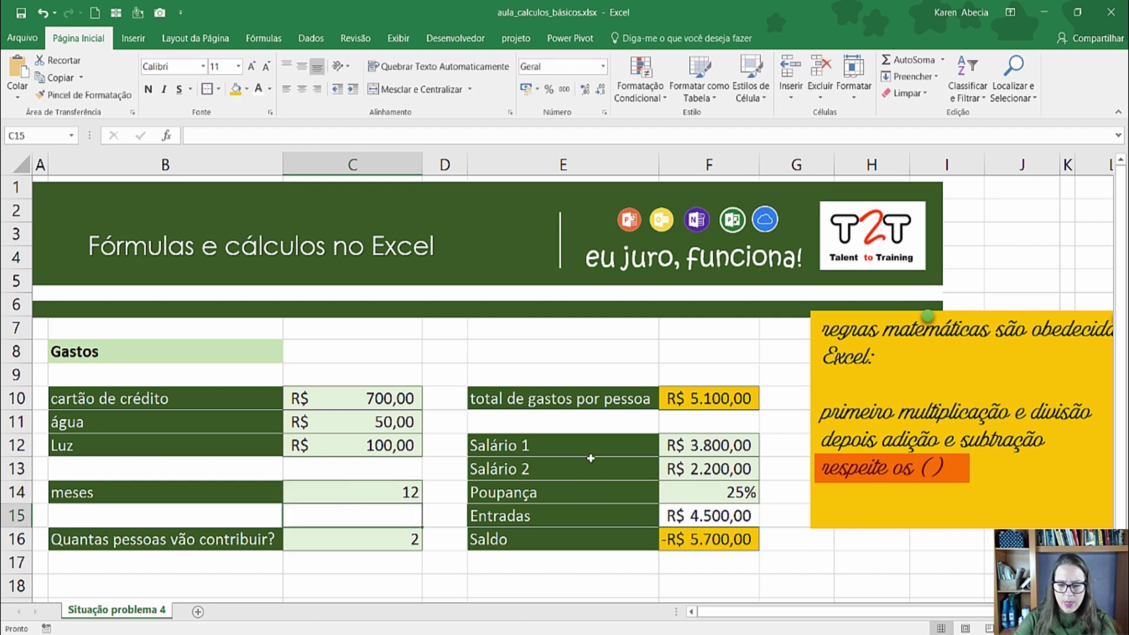
Step: Inspect the Entradas formula in F15 and leave it unchanged
left_click_drag(591, 458, 694, 516)
left_click(694, 516)
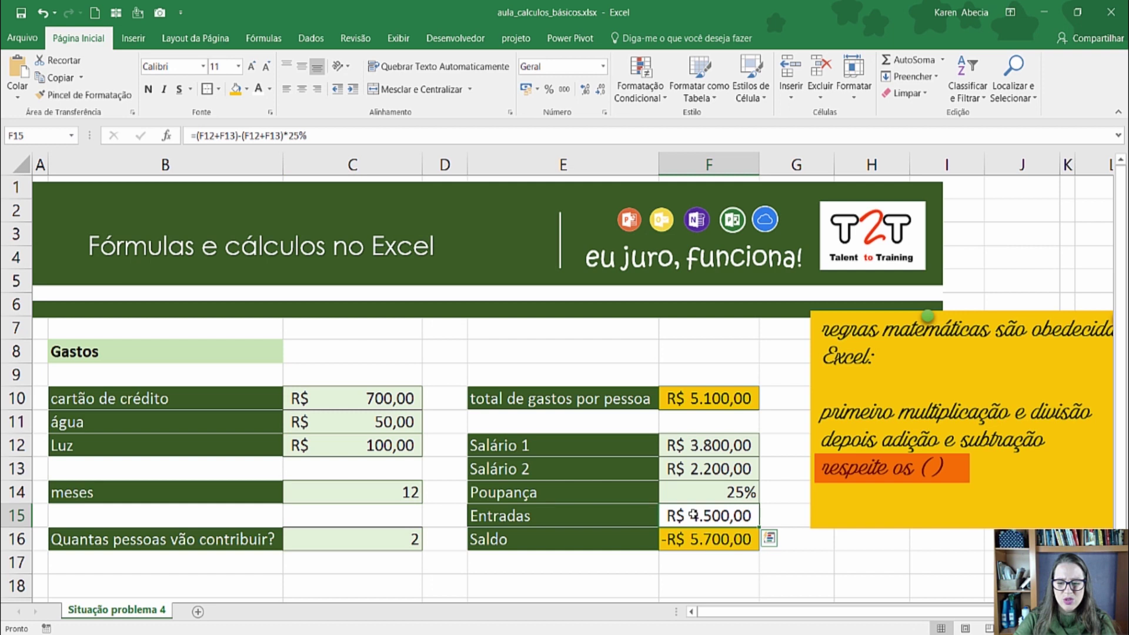
double_click(694, 516)
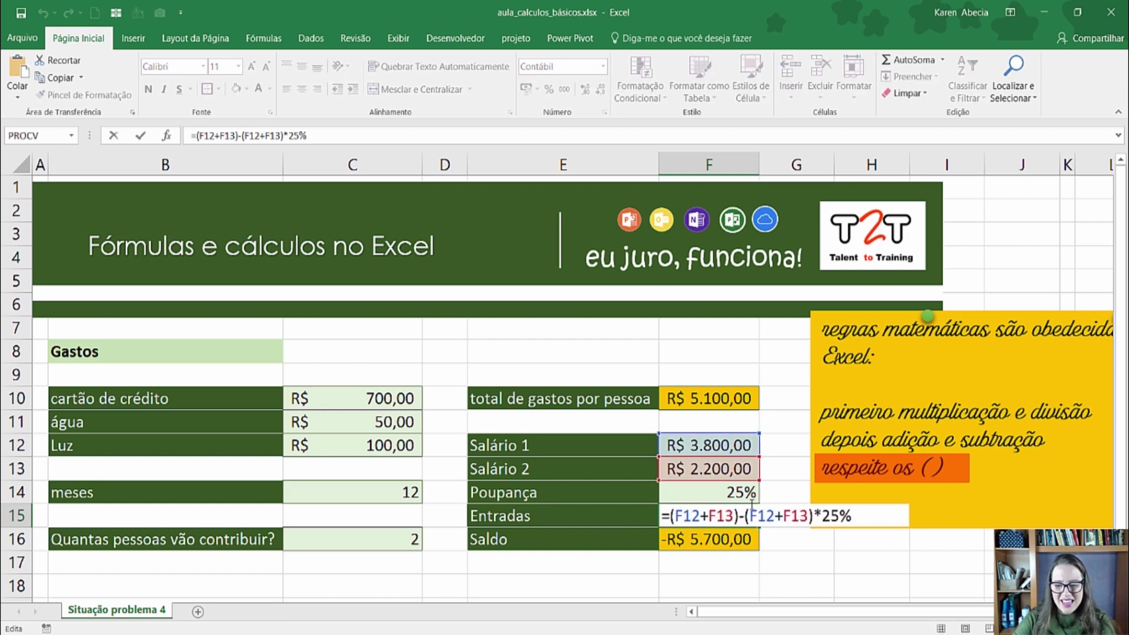
mouse_move(737, 516)
left_mouse_down()
mouse_move(670, 515)
mouse_move(734, 516)
left_mouse_up()
left_click(670, 516)
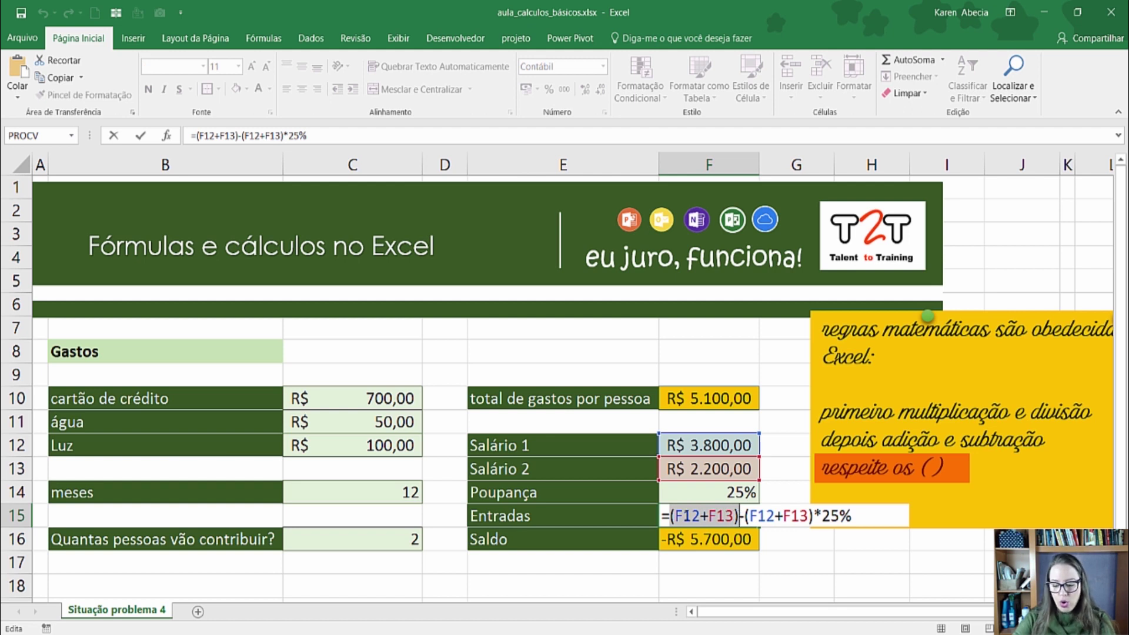
key("Return")
Step: Insert *C14 after F15 in the F16 Saldo formula to multiply income by the months
double_click(687, 540)
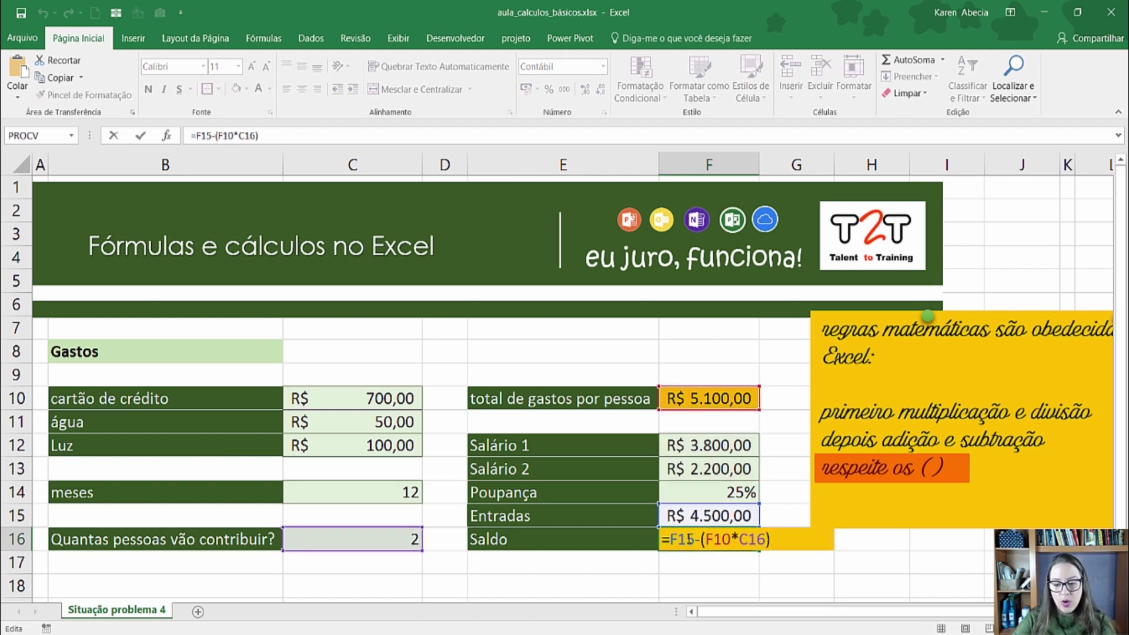
left_click_drag(696, 539, 677, 539)
left_click(691, 539)
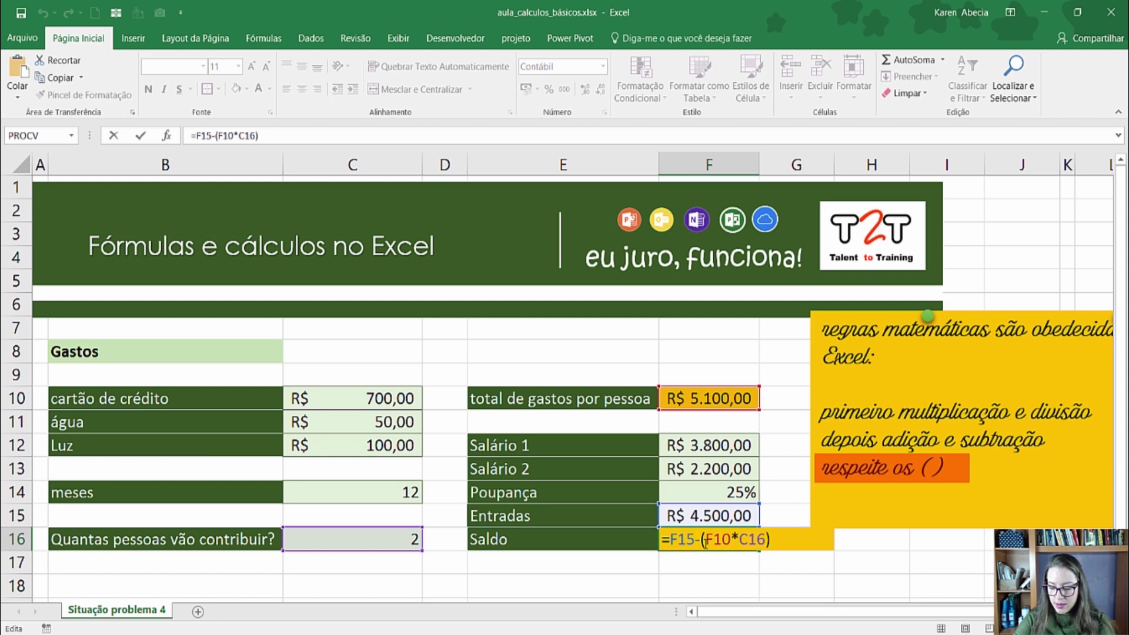
type("*")
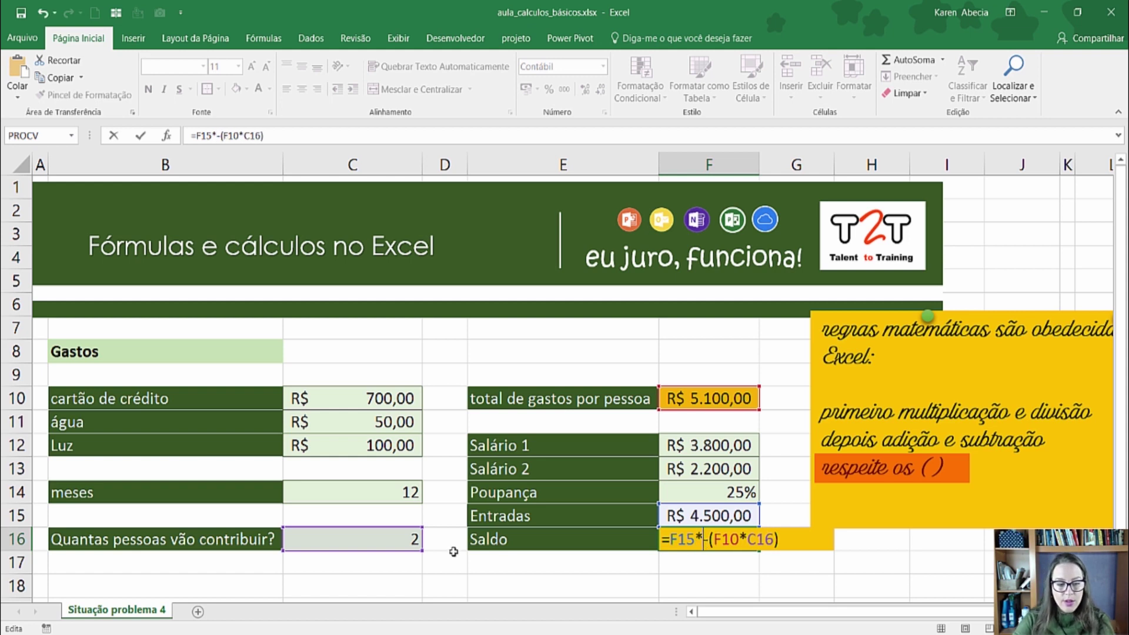
left_click(394, 494)
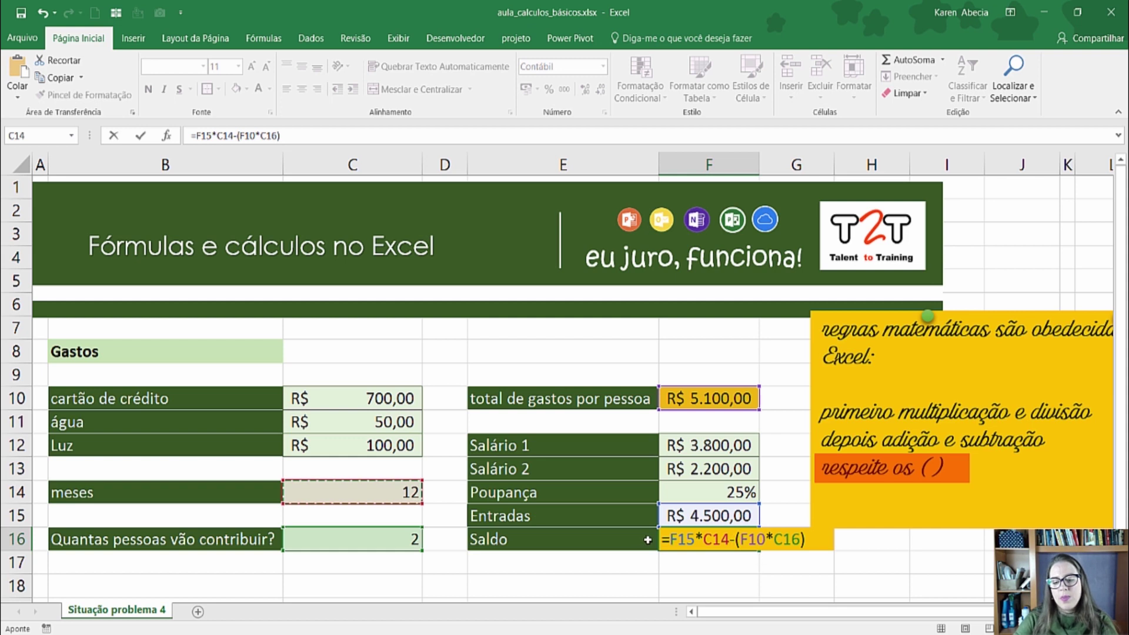
Step: Go over the references in =F15*C14-(F10*C16) and confirm it, showing R$ 43.800,00
left_click_drag(672, 539, 692, 542)
left_click(694, 541)
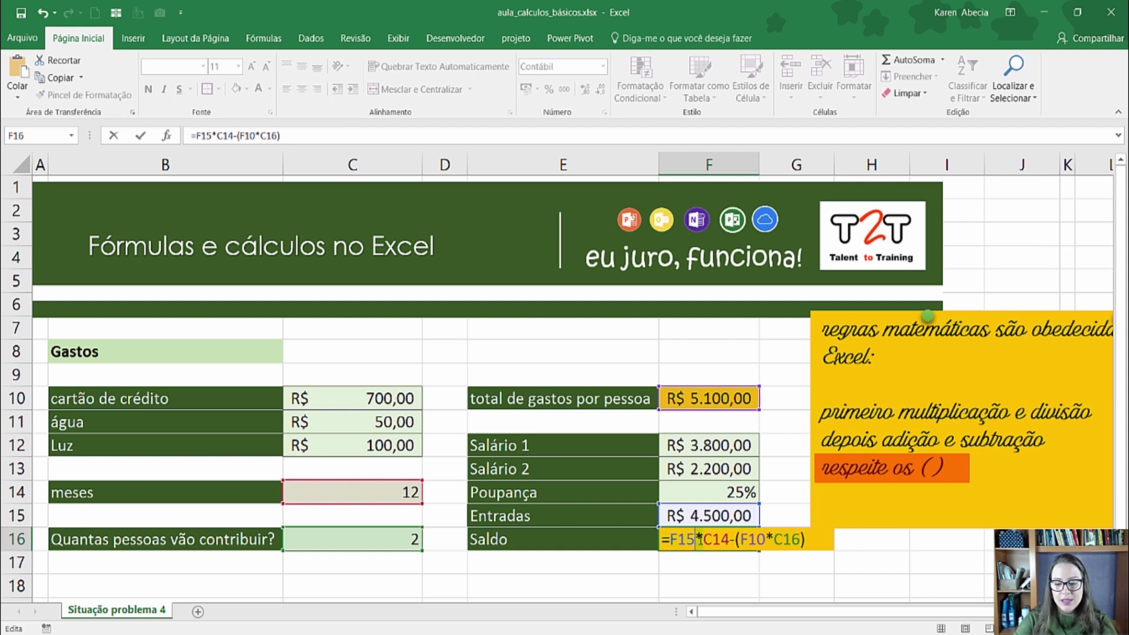
left_click_drag(708, 540, 729, 543)
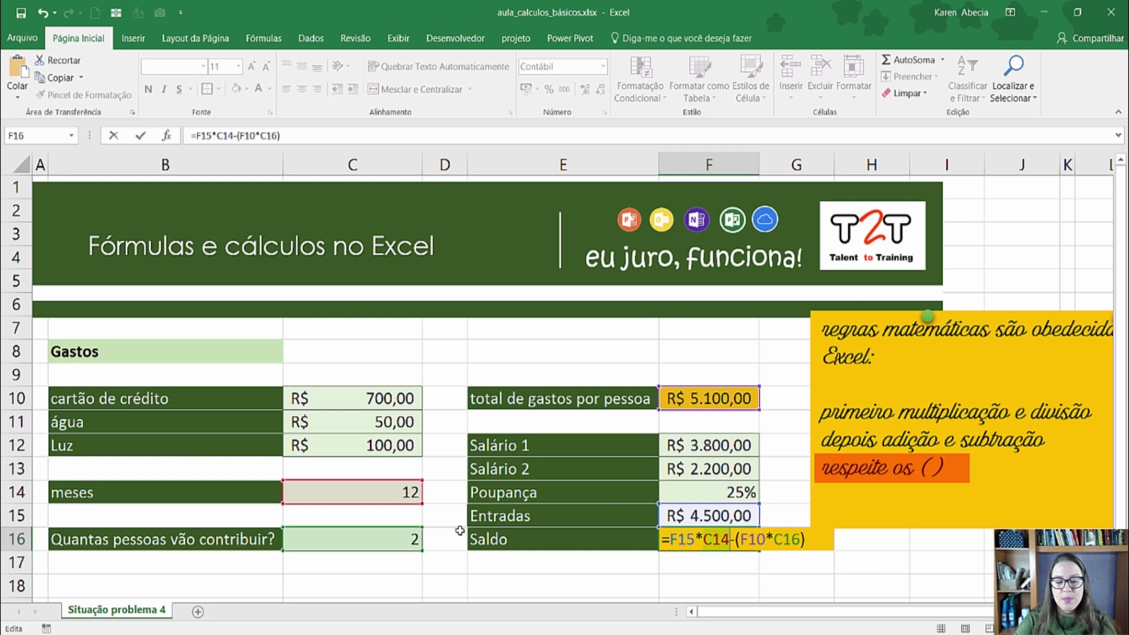
left_click(732, 537)
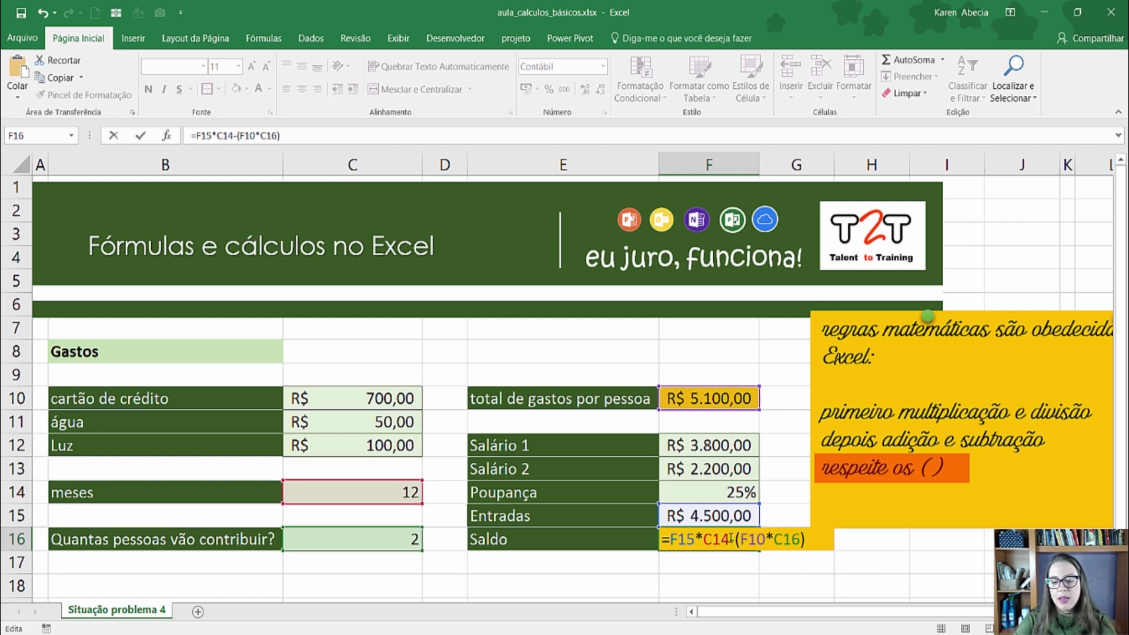
left_click_drag(742, 539, 764, 539)
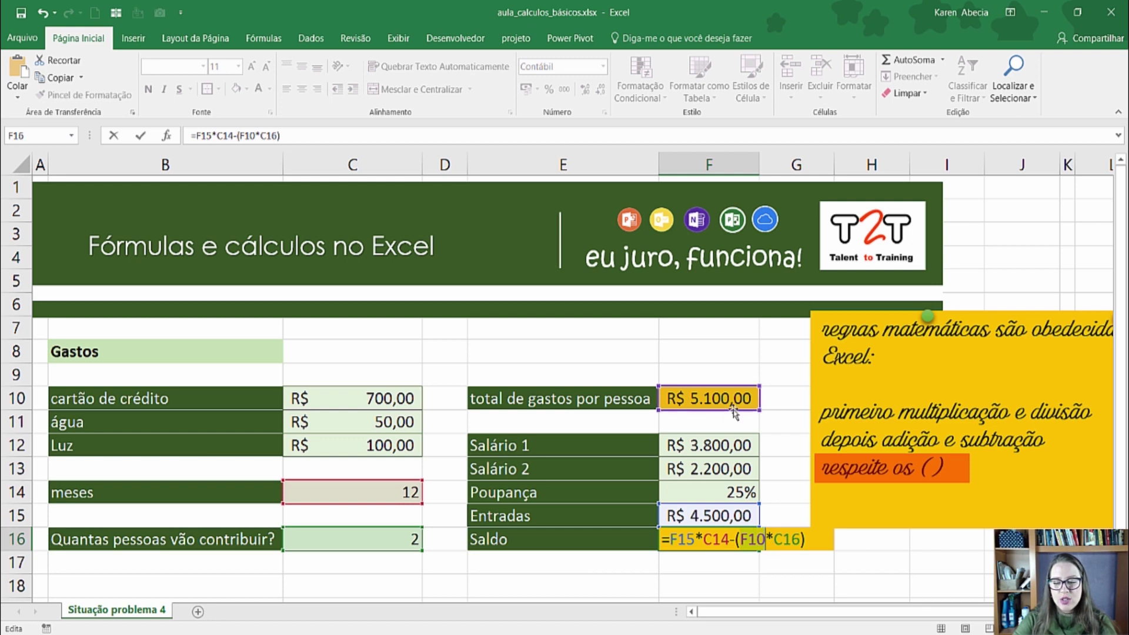
left_click(771, 537)
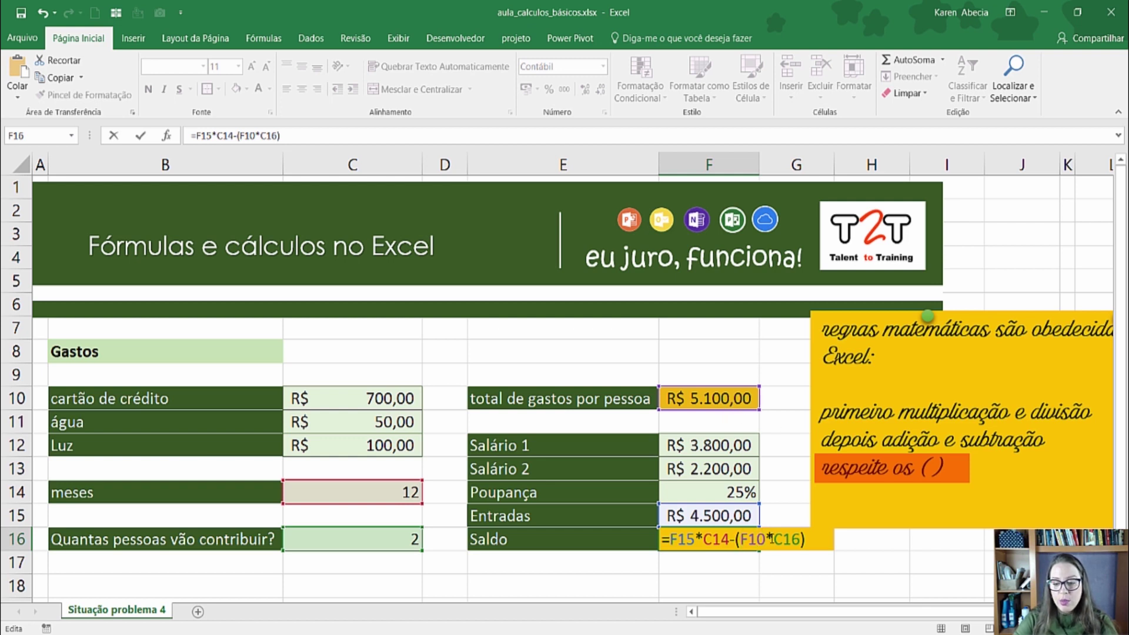
left_click_drag(772, 538, 799, 539)
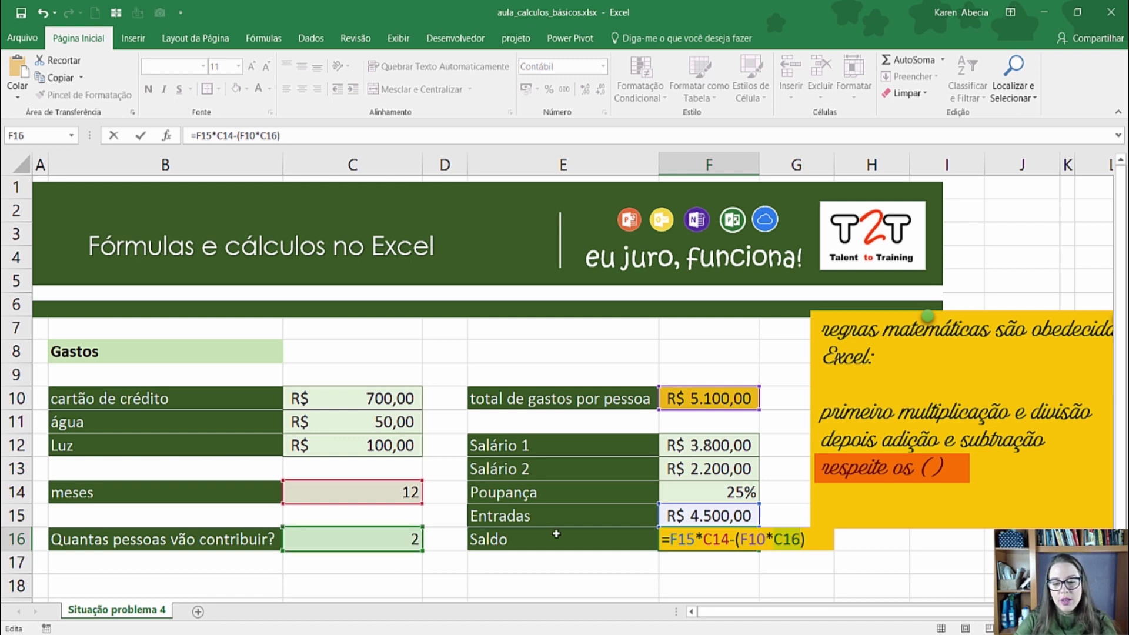
left_click(670, 541)
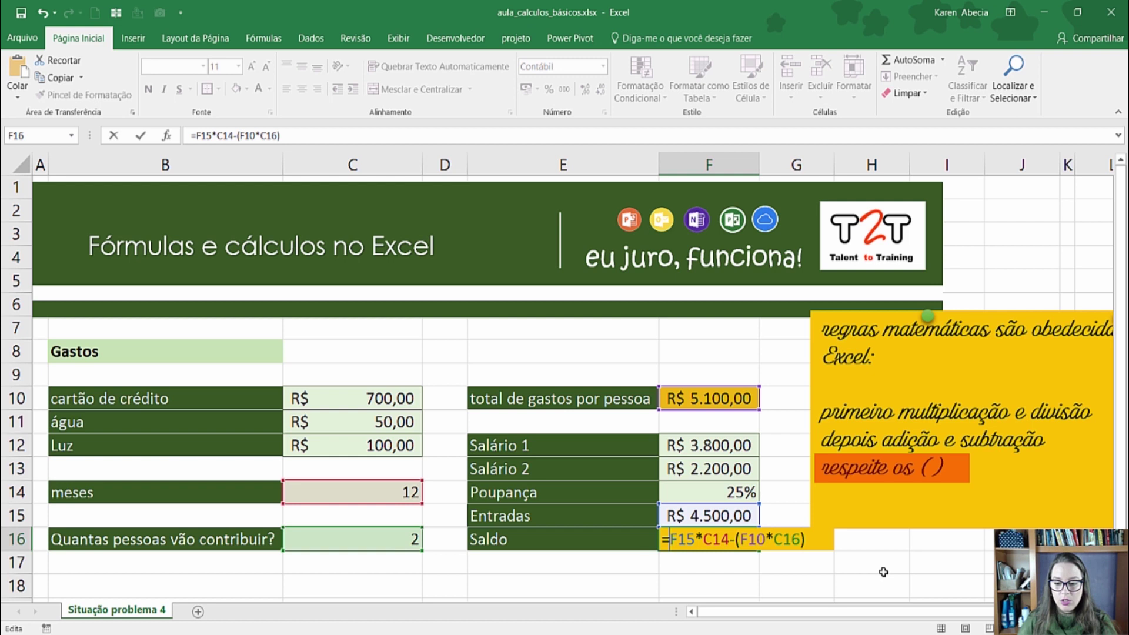
key("Return")
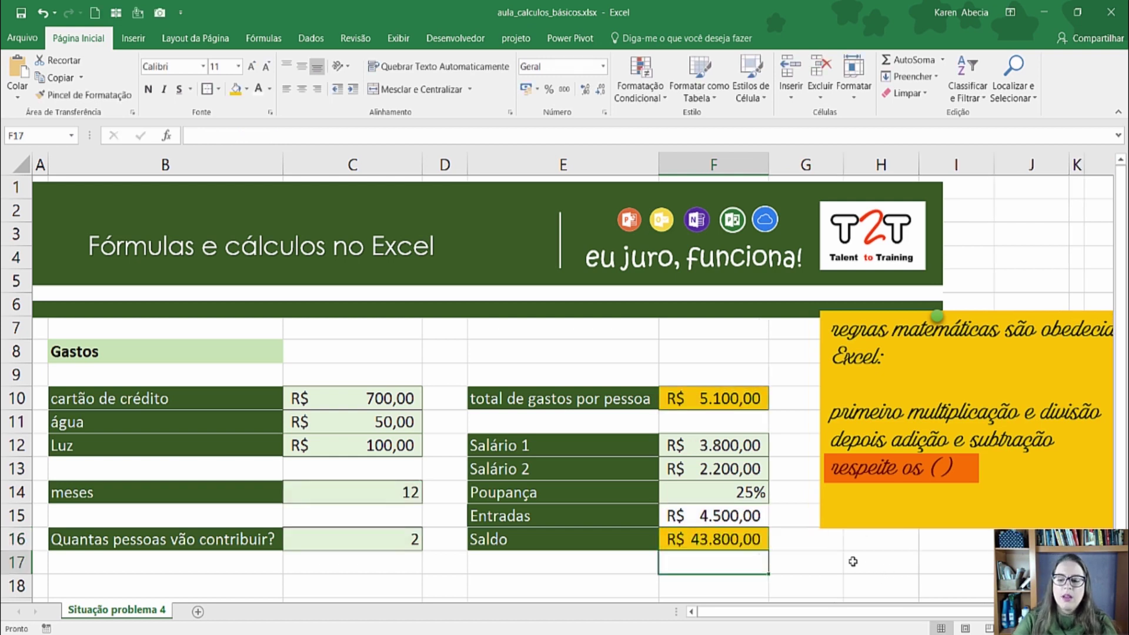
left_click(643, 549)
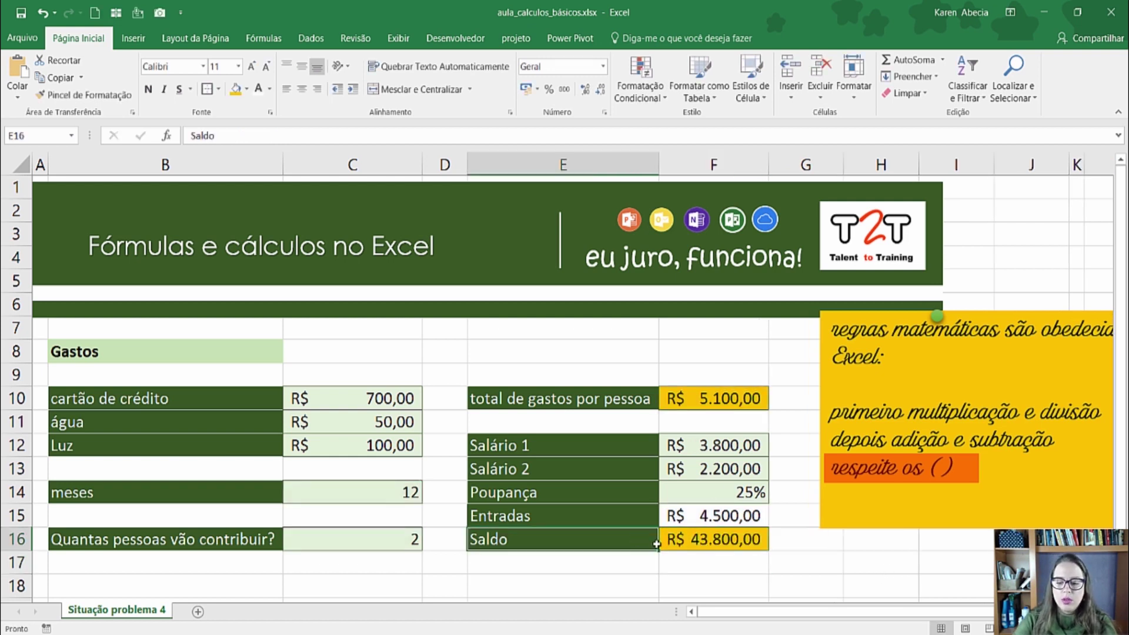
left_click(701, 541)
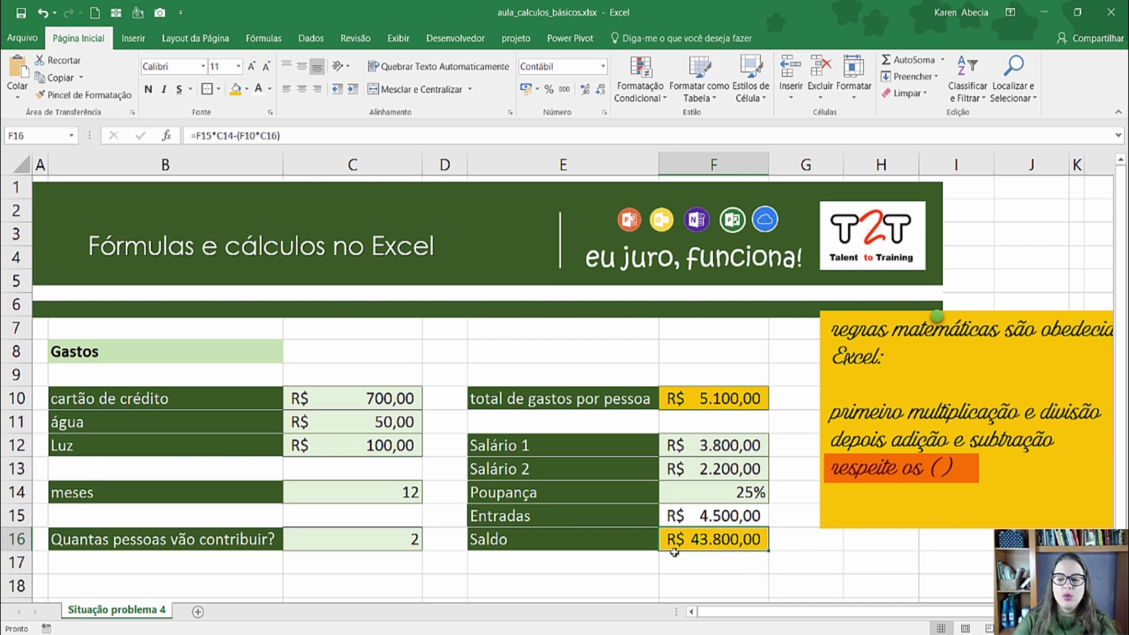
left_click_drag(688, 445, 692, 468)
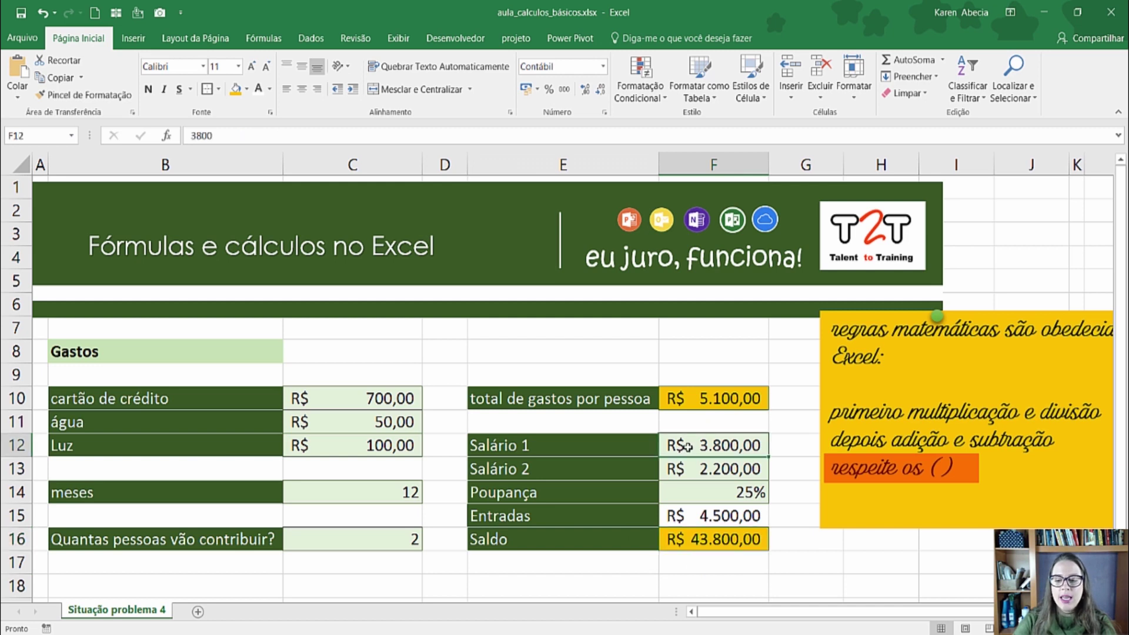
left_click(689, 402)
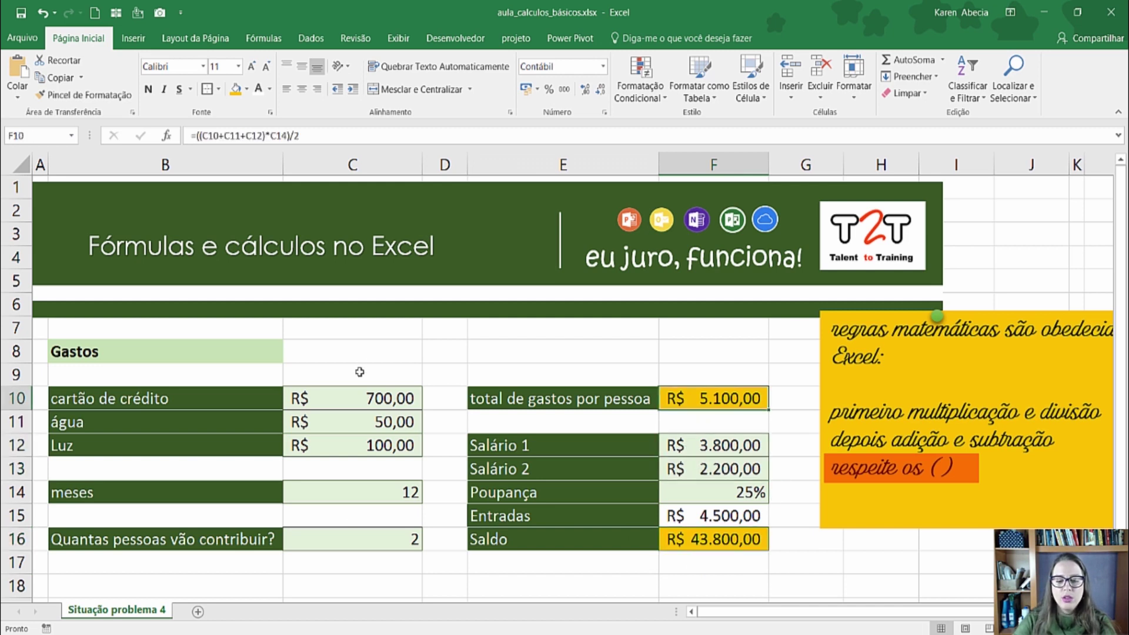
left_click(801, 559)
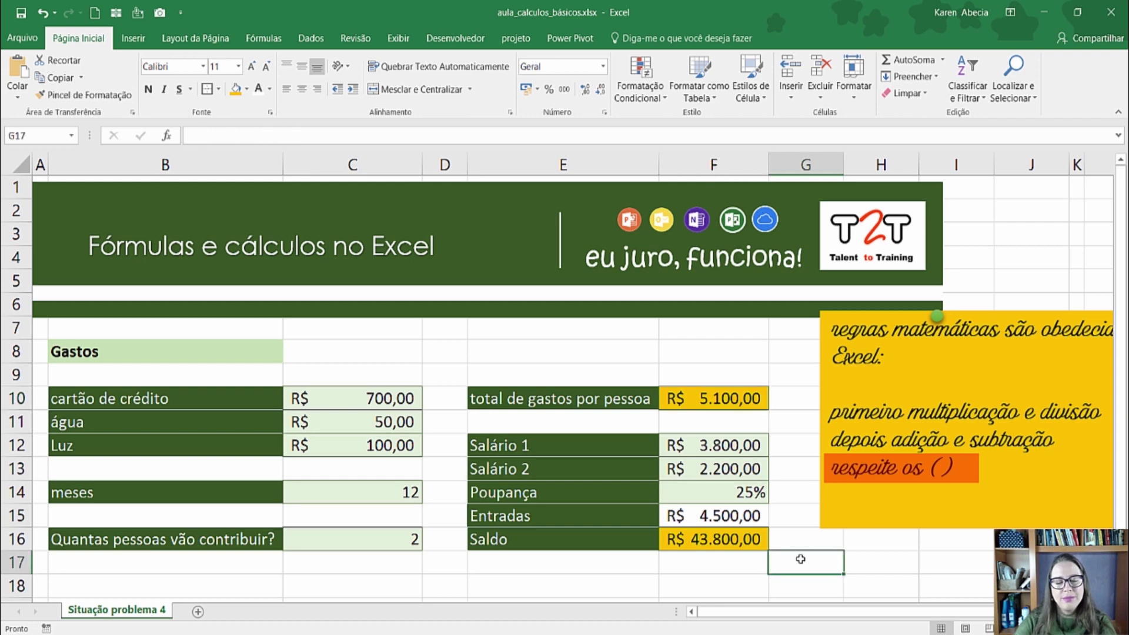